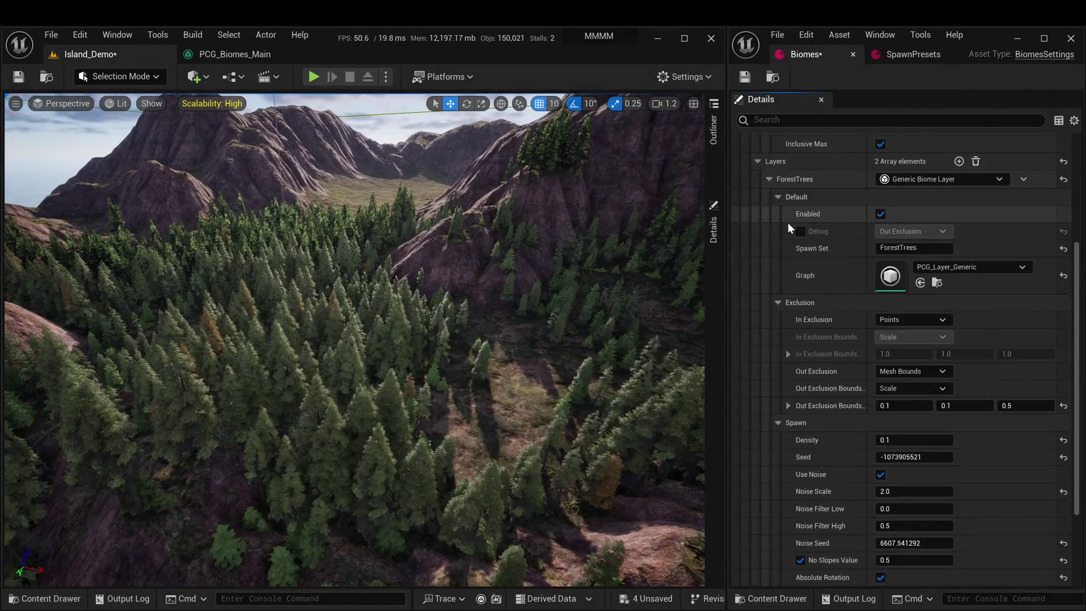
Step: Name the third spawn set ForestStones_Big and add a rock mesh to its actors
left_click(748, 212)
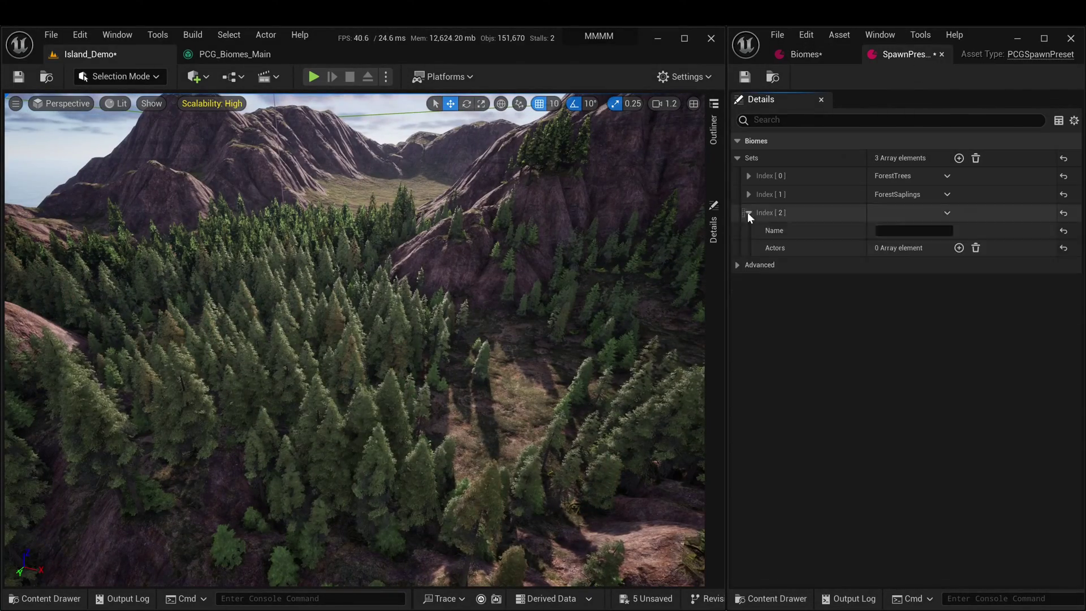
left_click(899, 230)
type("ForestRocks")
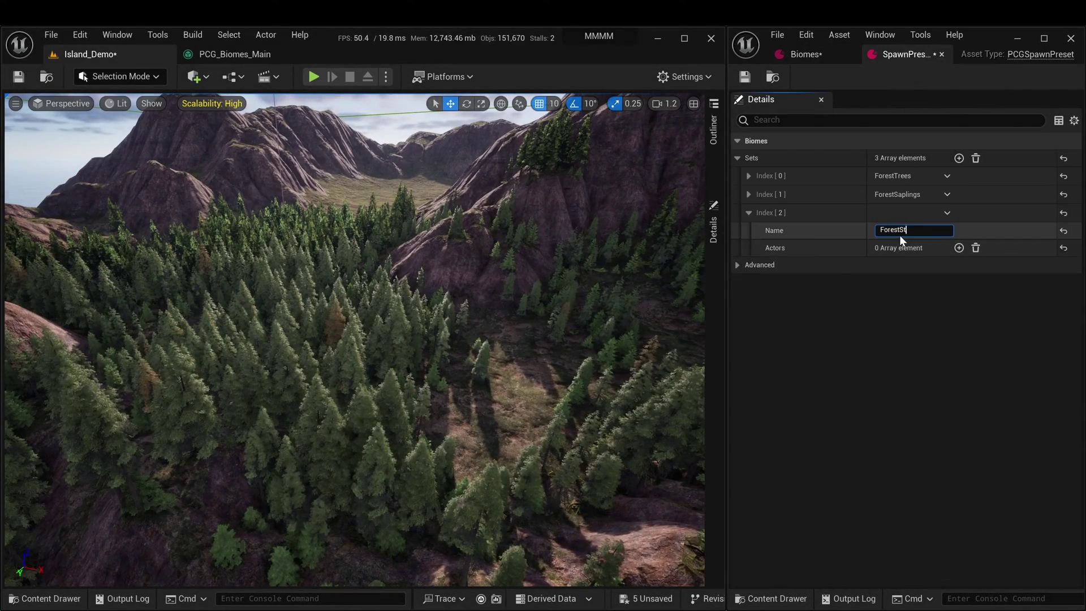
left_click(958, 248)
left_click(980, 284)
type("Rock")
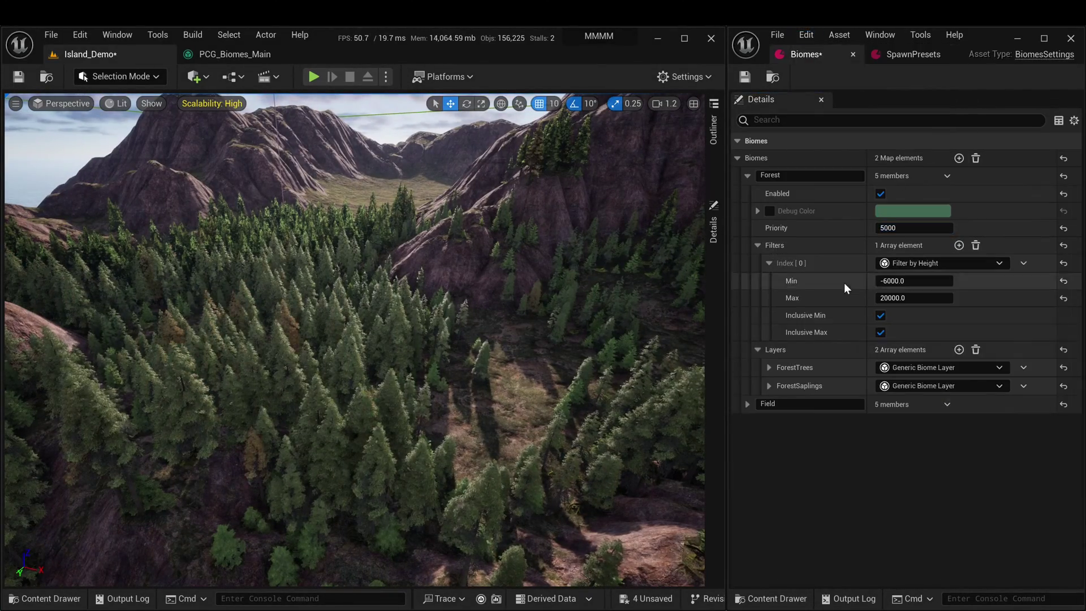
Step: Add a Forest biome layer that spawns the ForestStones_Big set with density 0.05 and a Z offset of -80
left_click(958, 350)
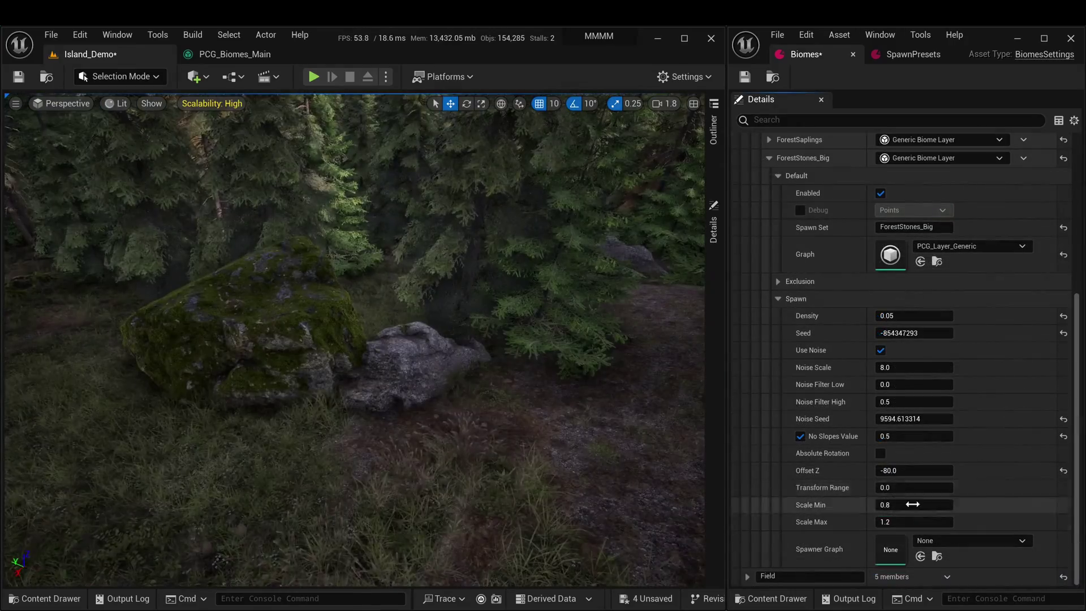
left_click(953, 486)
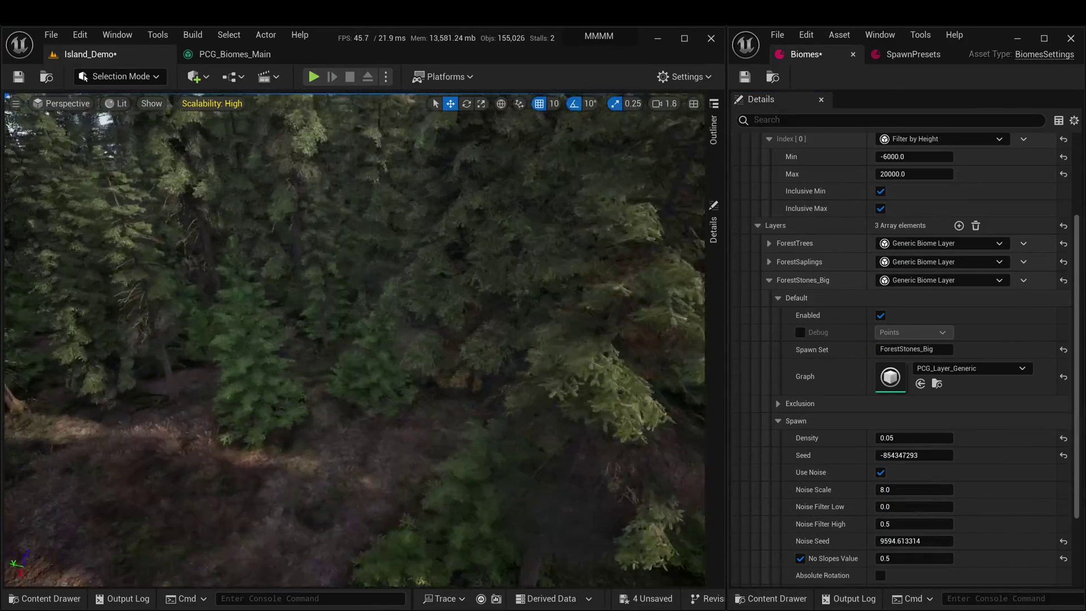
Step: Inspect a boulder among the trees and show the ForestStones_Big layer's debug display in In Exclusion mode
key("w")
right_click_drag(355, 339, 322, 368)
scroll(299, 368, "down", 4)
key("w")
key("d")
key("w")
key("s")
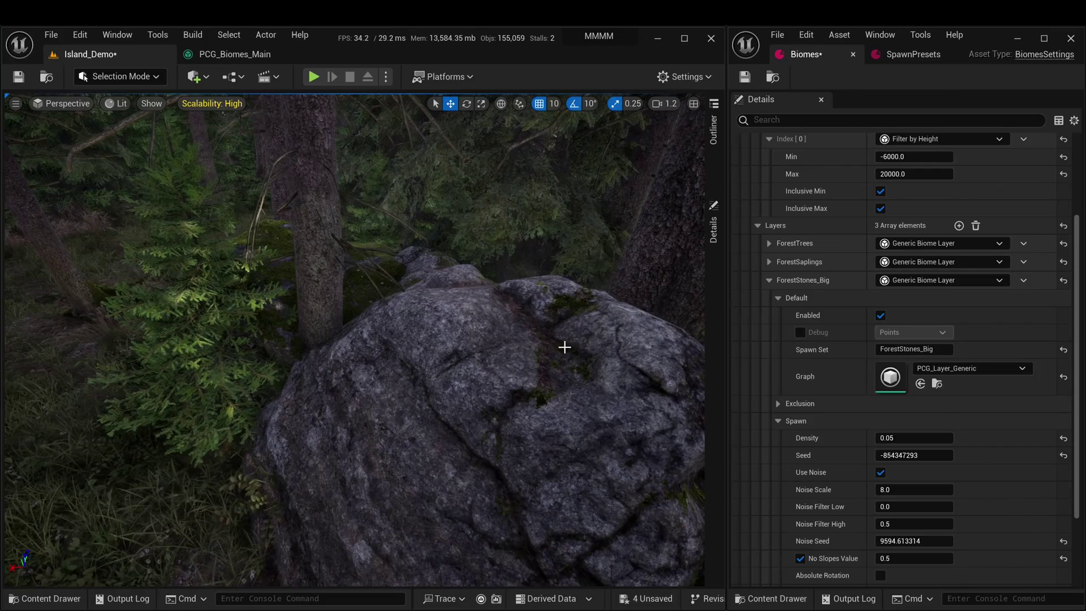
left_click(800, 332)
left_click(913, 332)
left_click(914, 341)
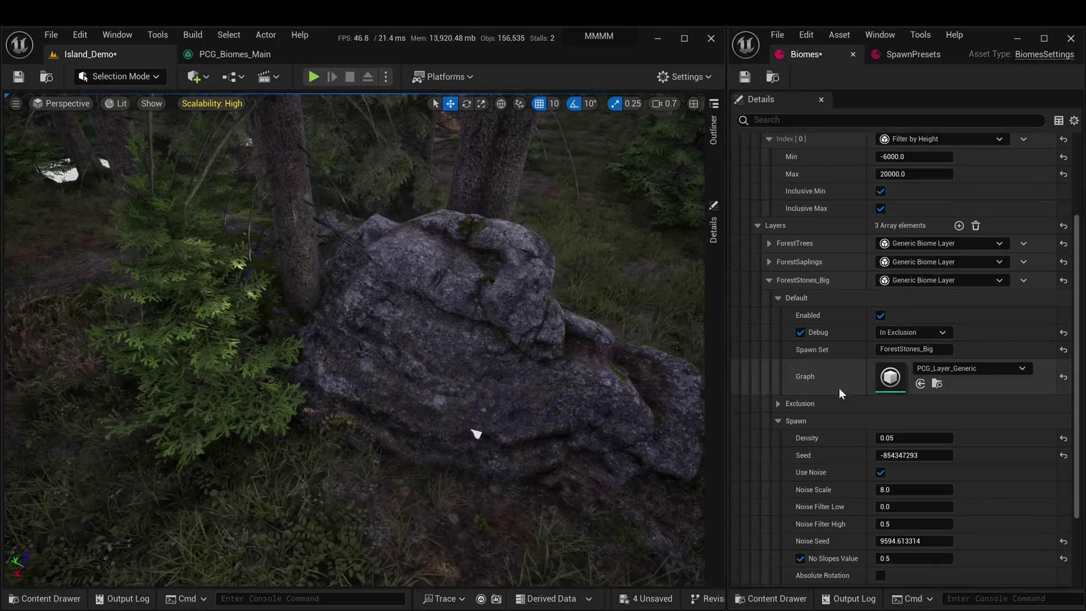
Step: Set the ForestStones_Big layer's In Exclusion to Mesh Bounds with a 0.8 scale on each axis, and turn off its debug display
left_click(778, 403)
left_click(915, 421)
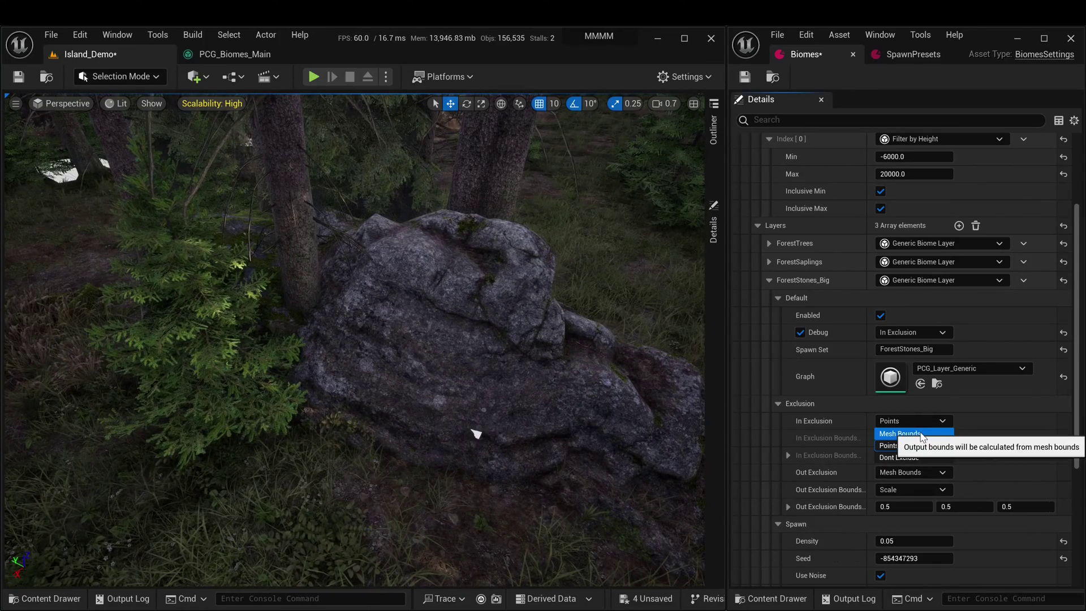
left_click(921, 433)
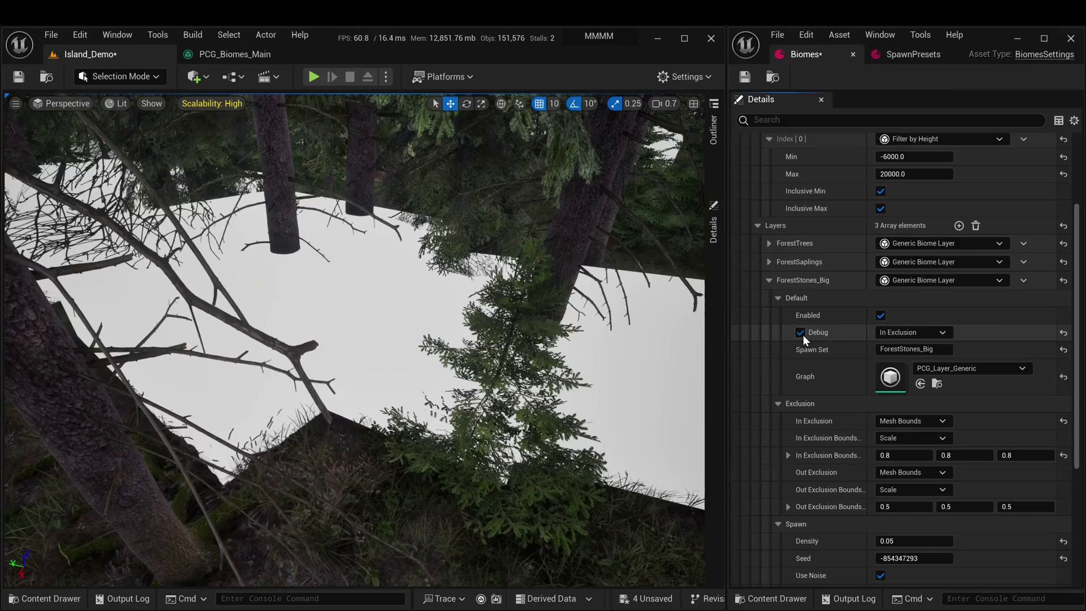
left_click(800, 333)
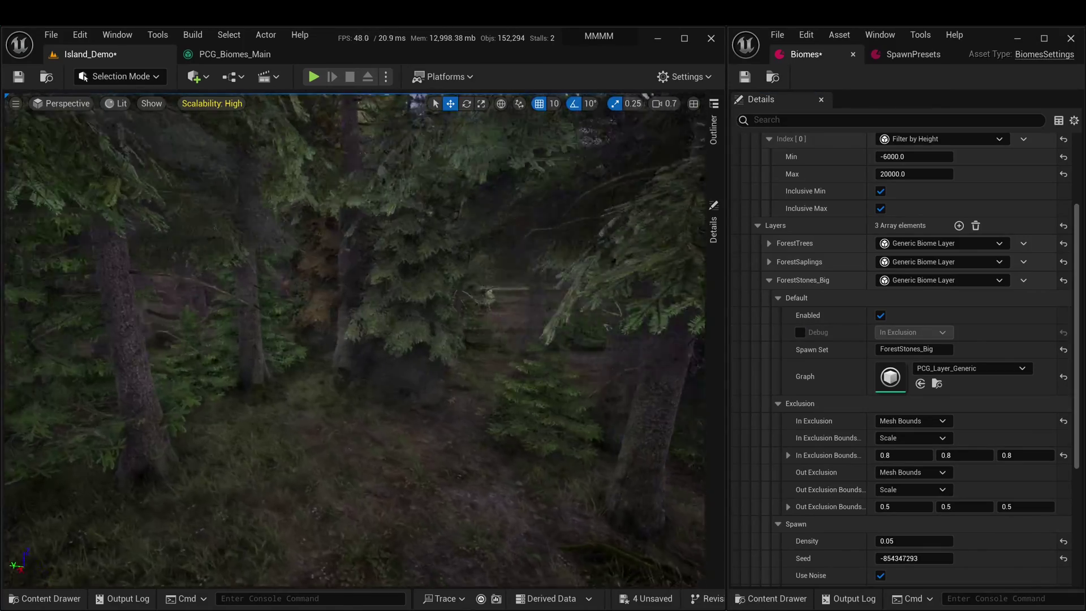
Step: Show the ForestStones_Big layer's debug display in Avoid Regions mode
left_click(801, 333)
left_click(913, 333)
left_click(905, 368)
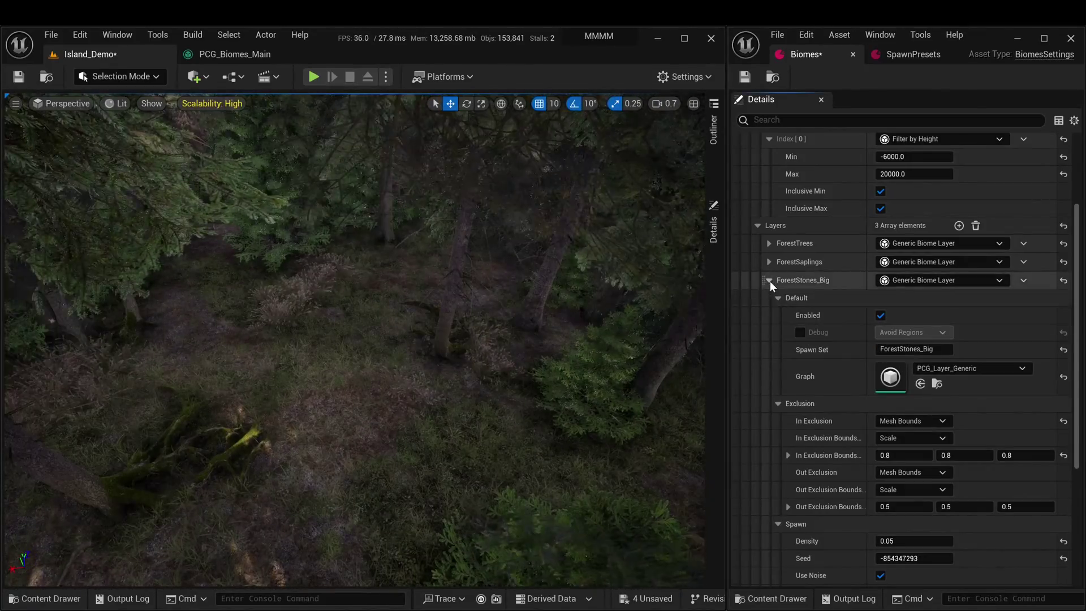
Step: Move the ForestStones_Big layer above ForestTrees in the Forest biome's layer order
left_click(769, 280)
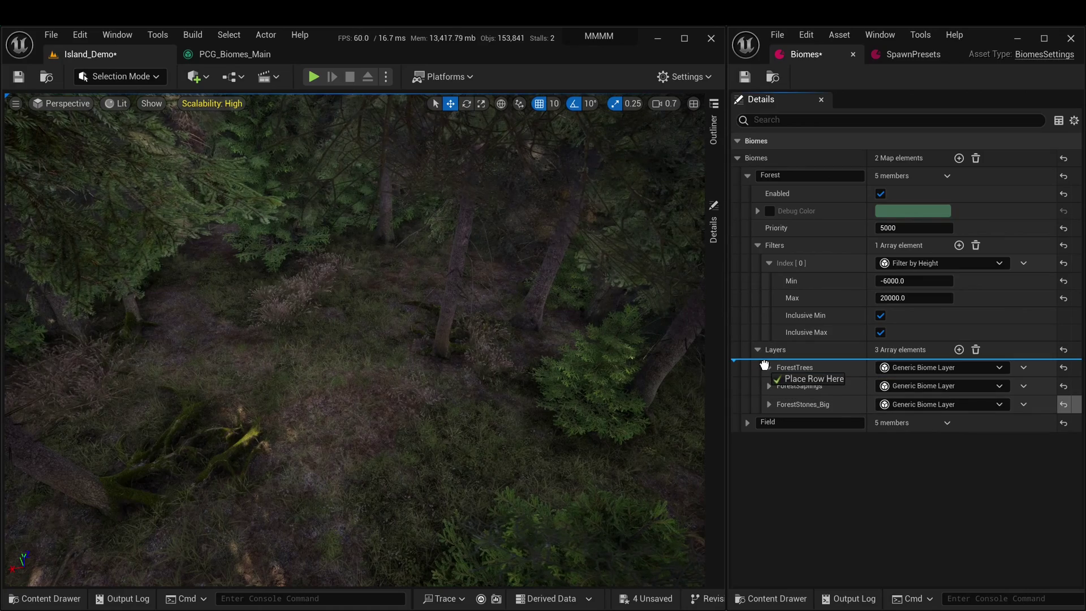
left_click_drag(765, 365, 764, 365)
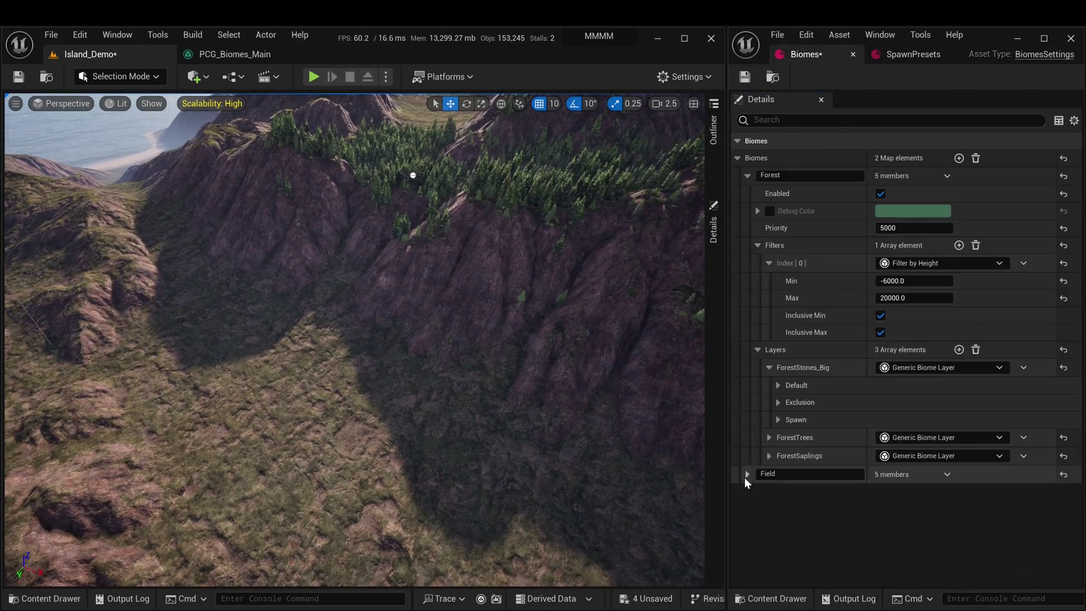
Step: Expand the Field biome's settings and the first actor entry of the FieldSaplings spawn set
left_click(747, 474)
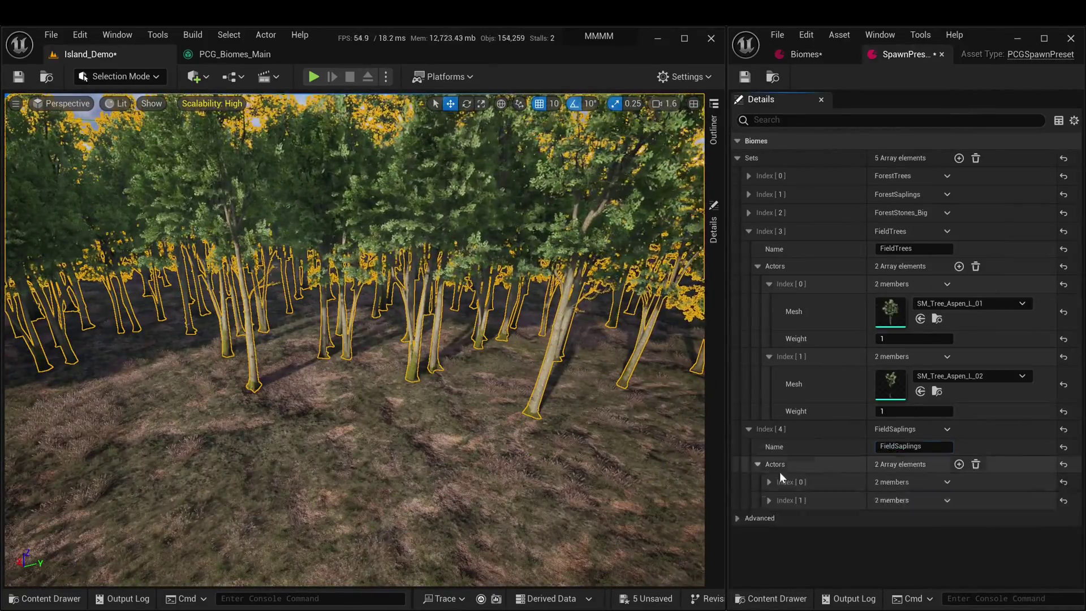
left_click(769, 481)
scroll(827, 528, "down", 3)
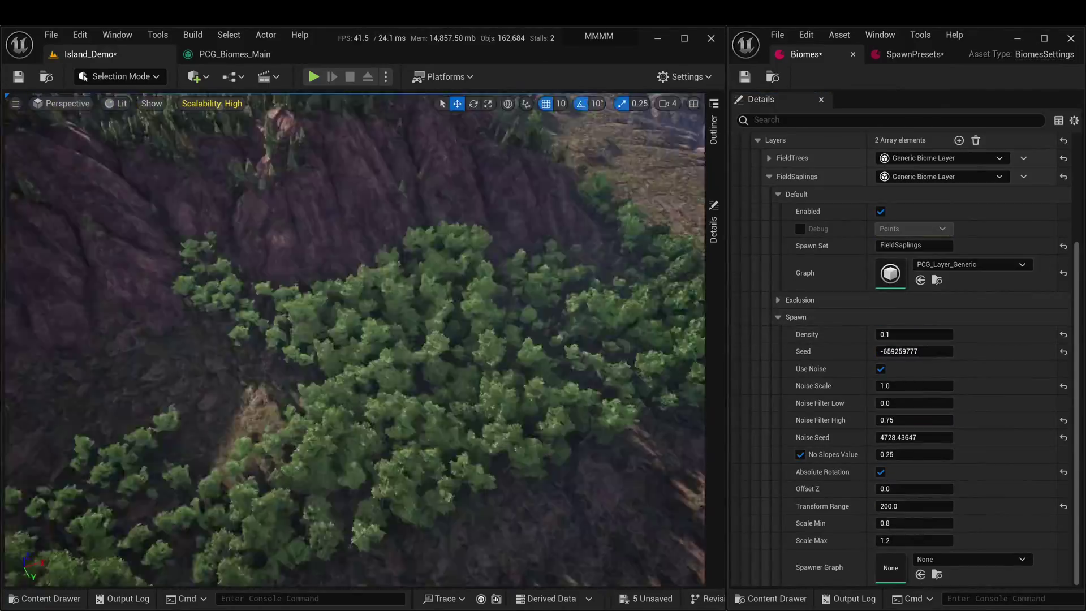
Step: Set the FieldSaplings layer's Noise Filter High to 0.5
left_click(927, 421)
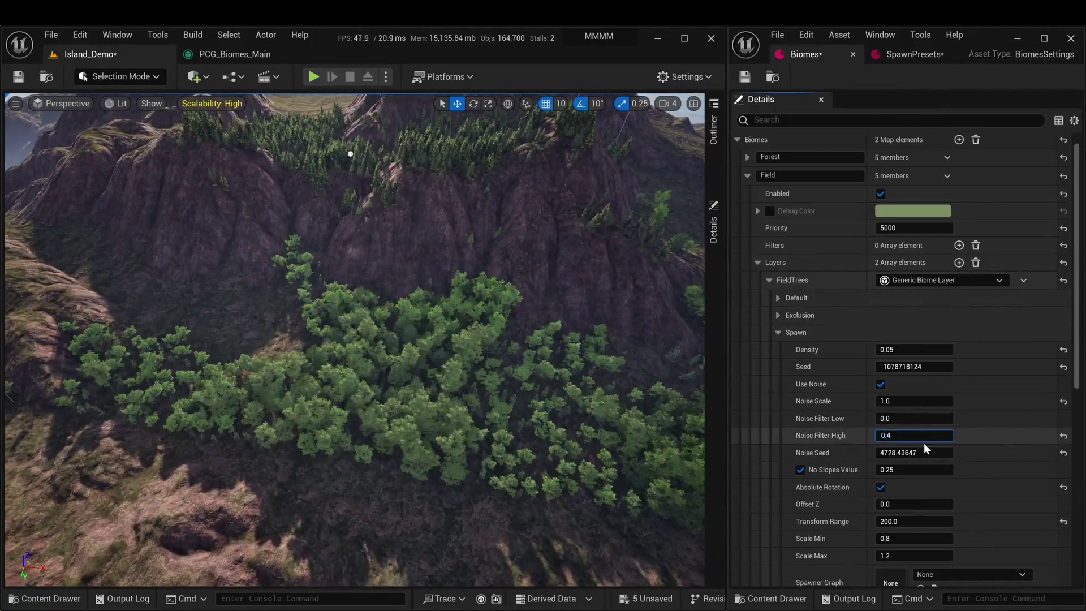
type("0.5")
key("Return")
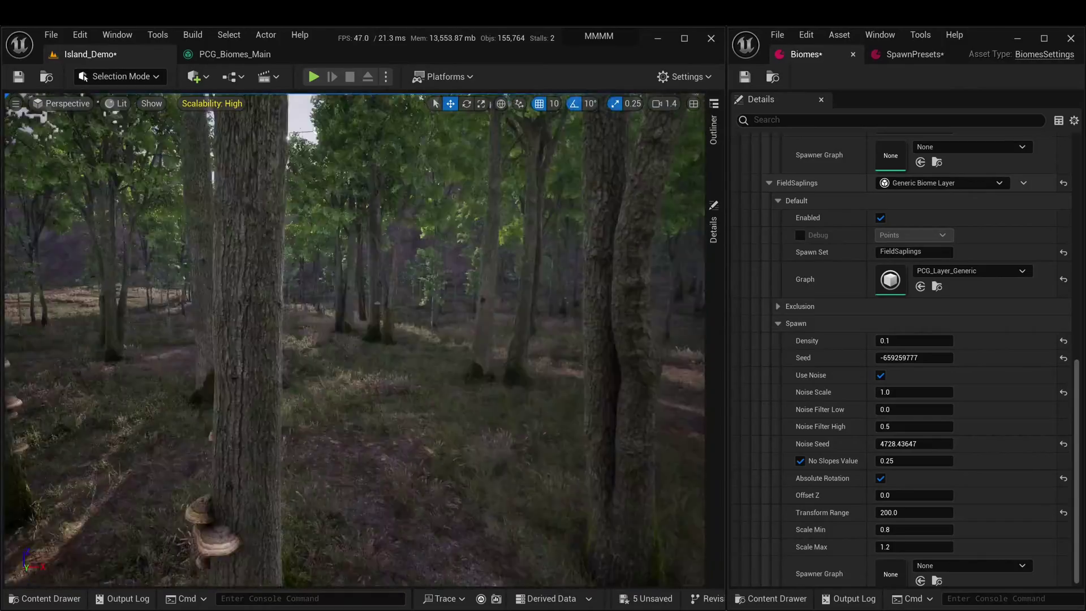
Step: Show the FieldSaplings layer's In Exclusion debug and set its In Exclusion bounds scale to 0.1, 0.1, 0.5
left_click(777, 306)
left_click(800, 235)
left_click(913, 235)
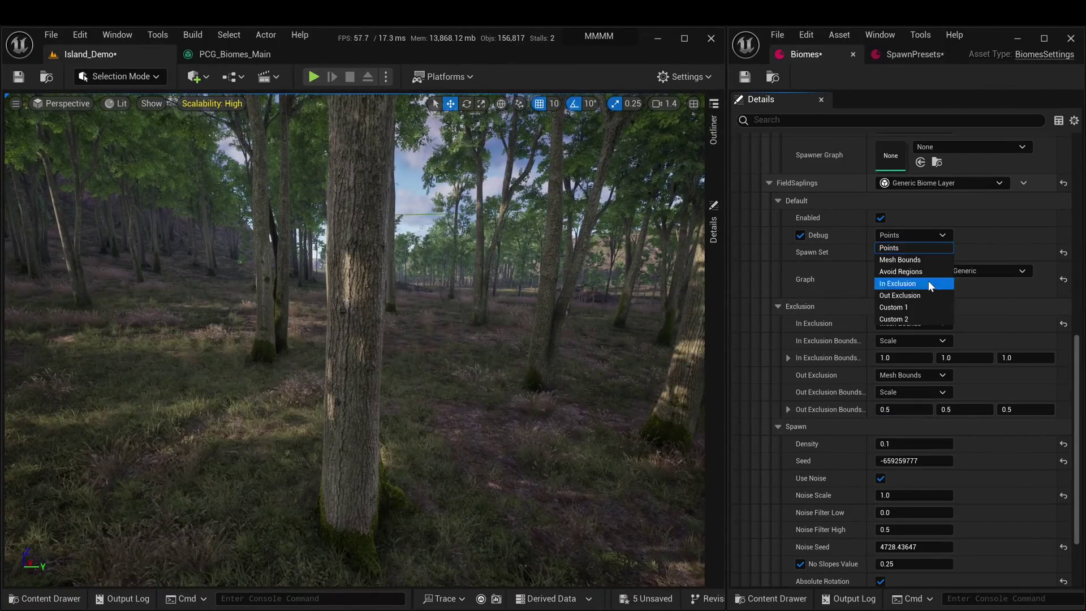
left_click(928, 281)
left_click(904, 358)
type("0.1")
key("Return")
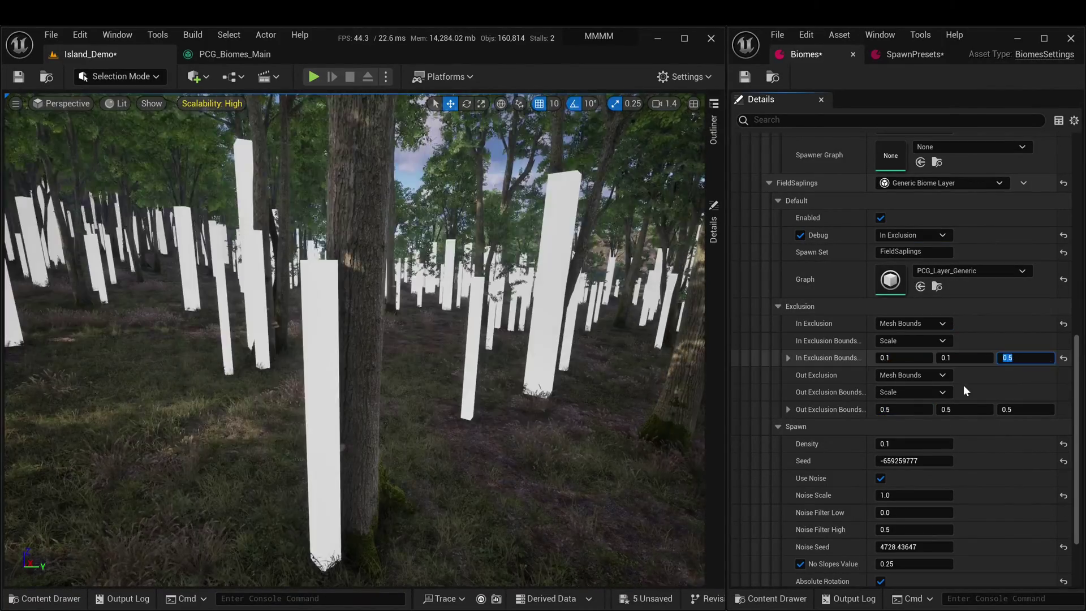
left_click(778, 306)
Step: Check the FieldTrees layer's exclusion settings and look over the spawned aspens and saplings
left_click(779, 254)
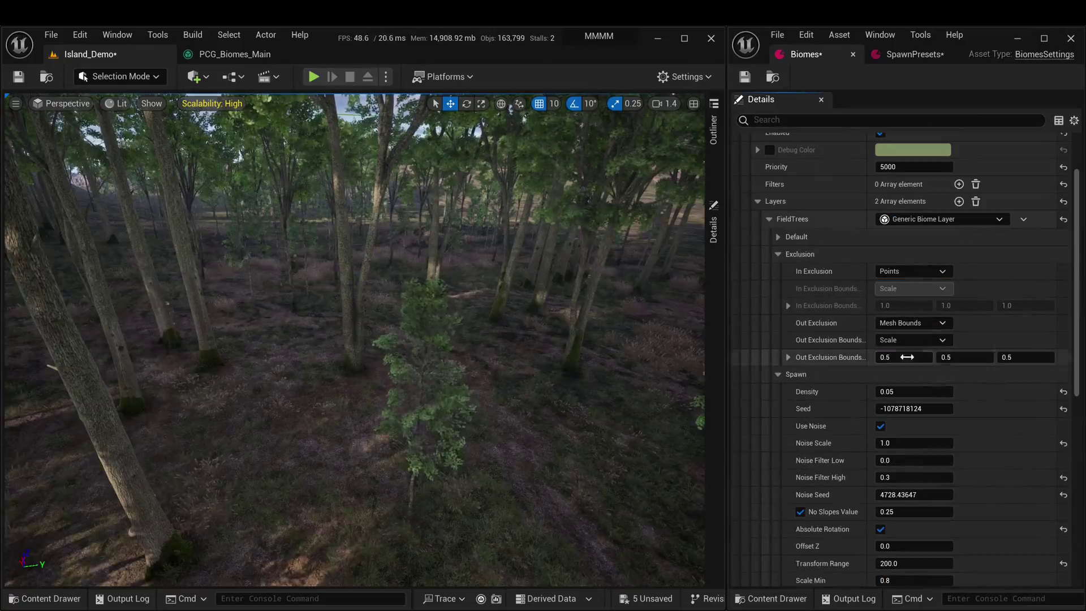
left_click(769, 219)
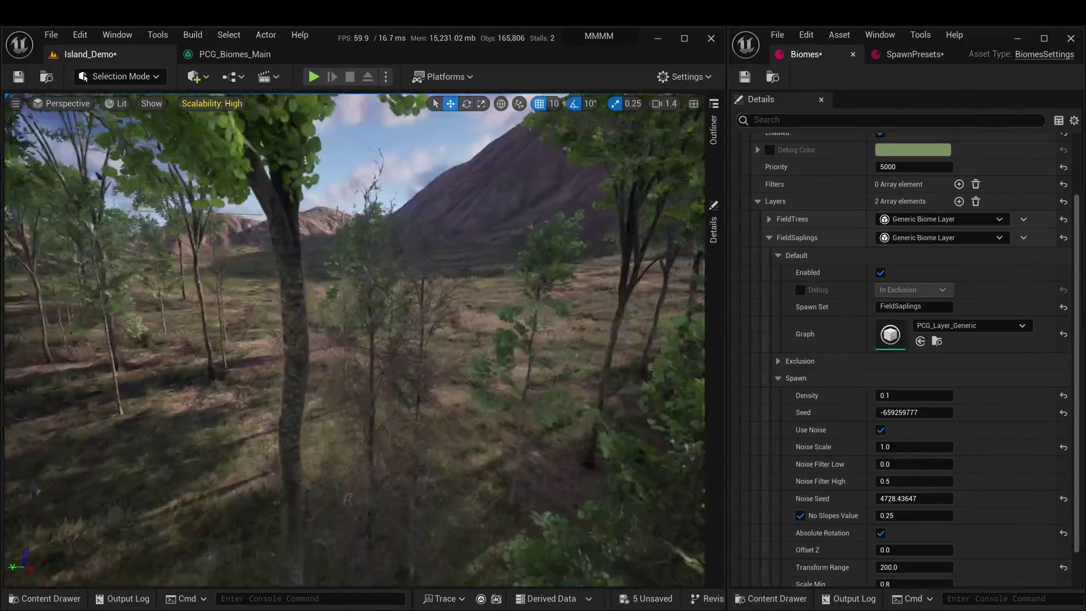
right_click_drag(356, 340, 277, 358)
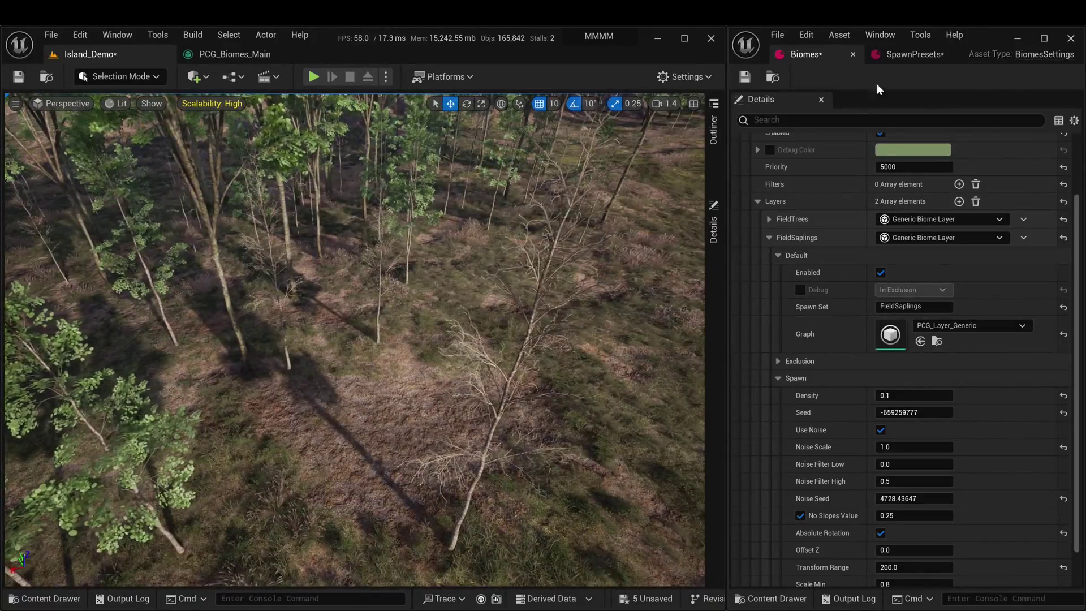
Step: Set the weights of SM_Tree_Aspen_M_01 and SM_Tree_Aspen_S_01 in the FieldSaplings spawn set to 3
left_click(908, 55)
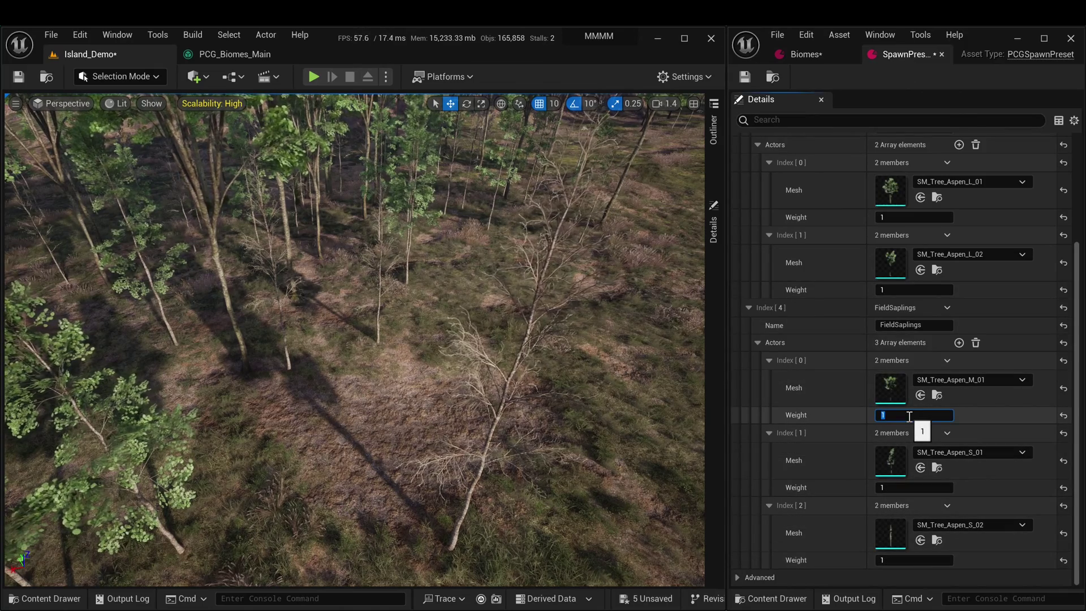
type("3")
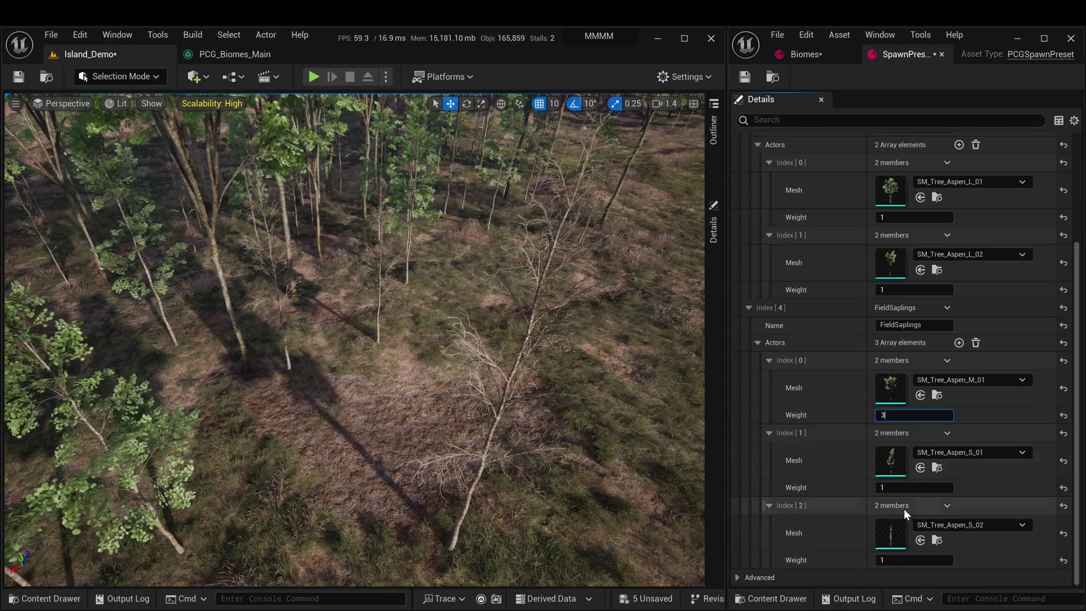
left_click(905, 487)
type("3")
key("Return")
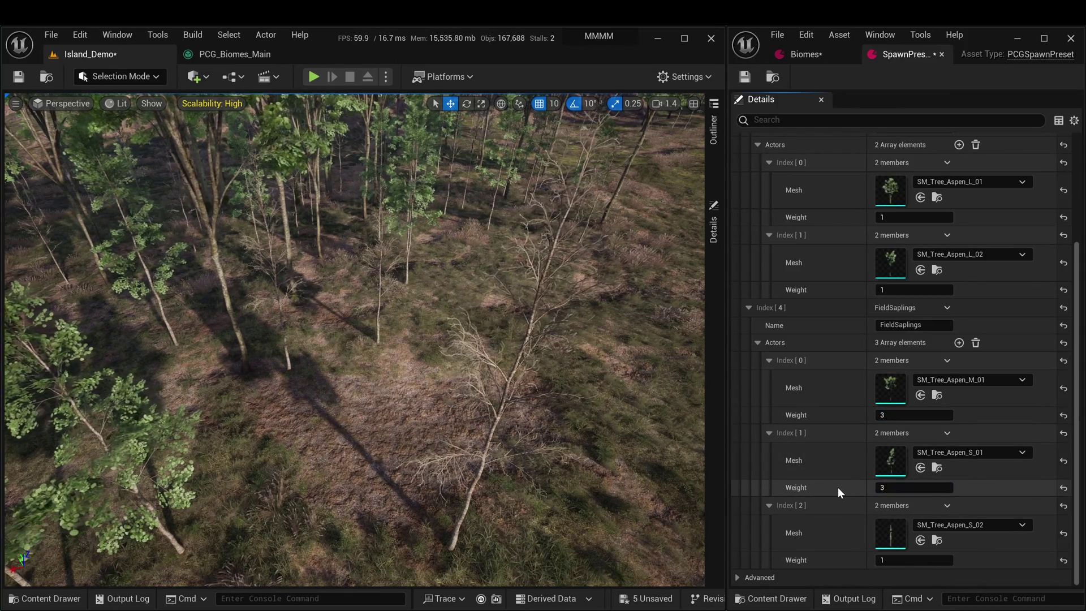
Step: Change the FieldSaplings layer's seed to -677028563 and look over the regenerated saplings
left_click(819, 61)
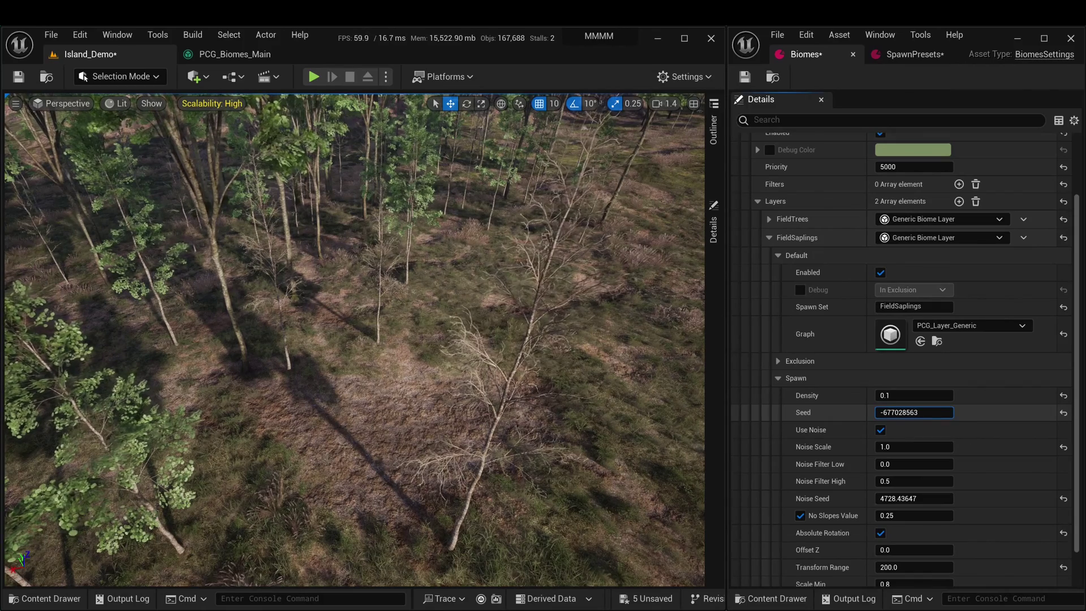
key("w")
right_click_drag(481, 351, 508, 294)
key("w")
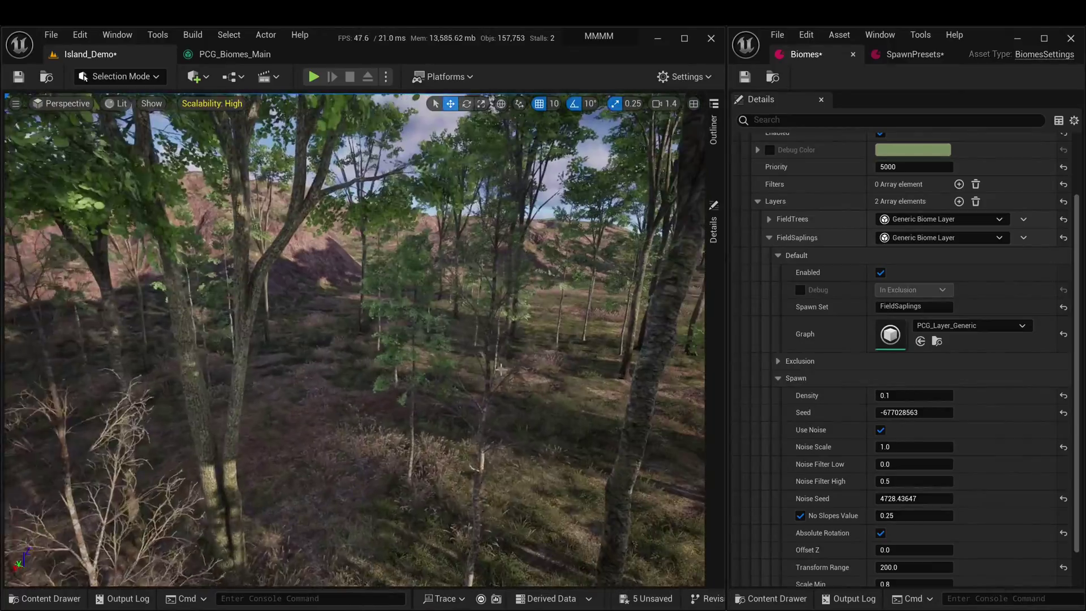
Step: Raise the weights of SM_Tree_Aspen_M_01 and SM_Tree_Aspen_S_01 in FieldSaplings to 6 and return to the Biomes settings
left_click(914, 54)
left_click(909, 415)
type("6")
left_click(904, 488)
type("6")
key("Return")
left_click(806, 53)
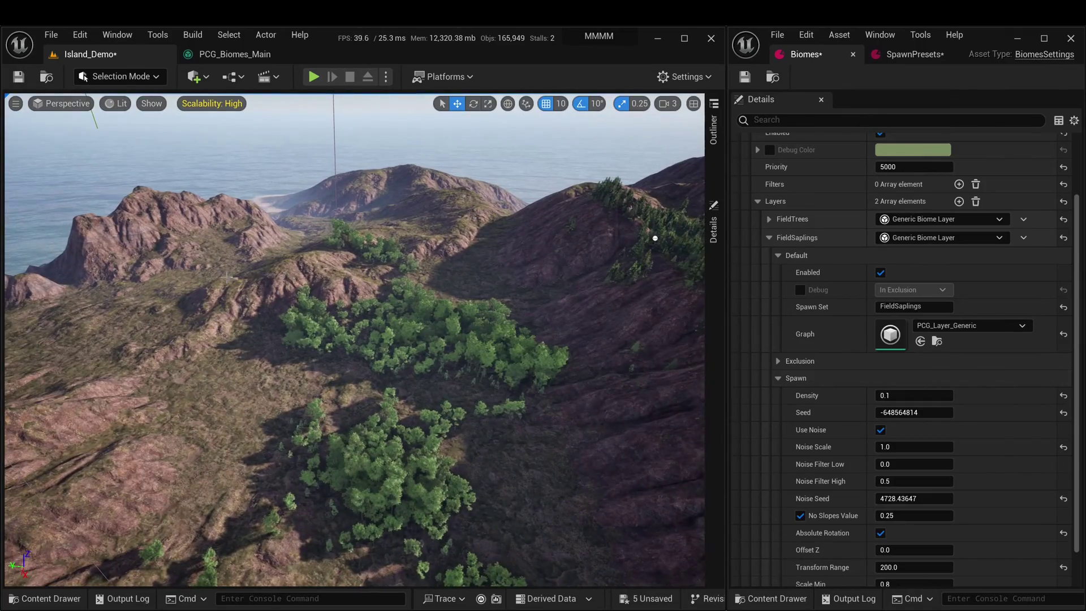
Step: In Landscape Mode, reserve a new edit layer for splines and create a missing layer info for a target paint layer
left_click(121, 77)
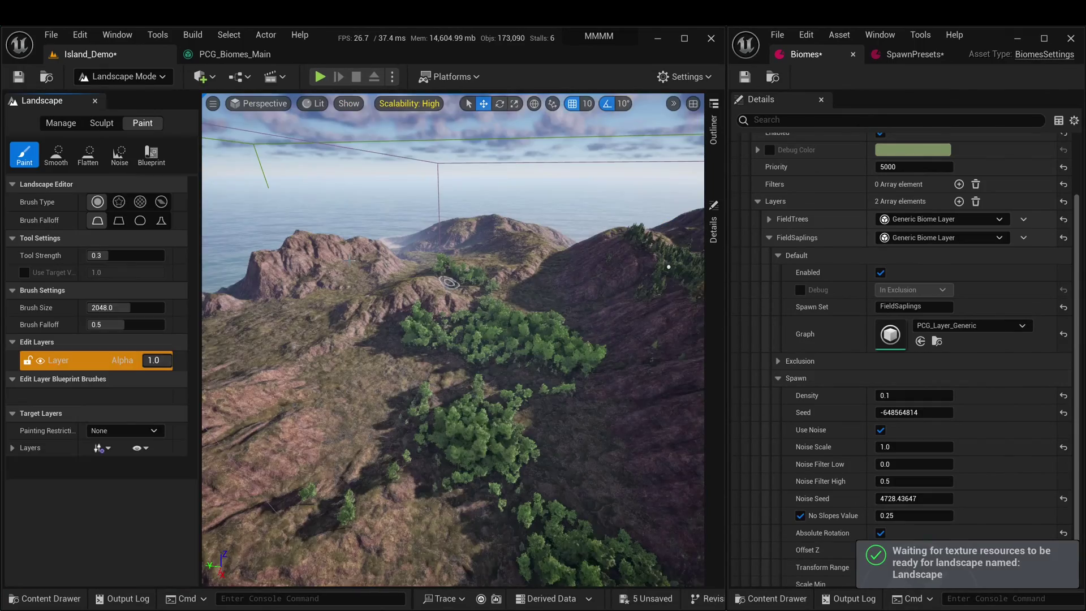
right_click(59, 362)
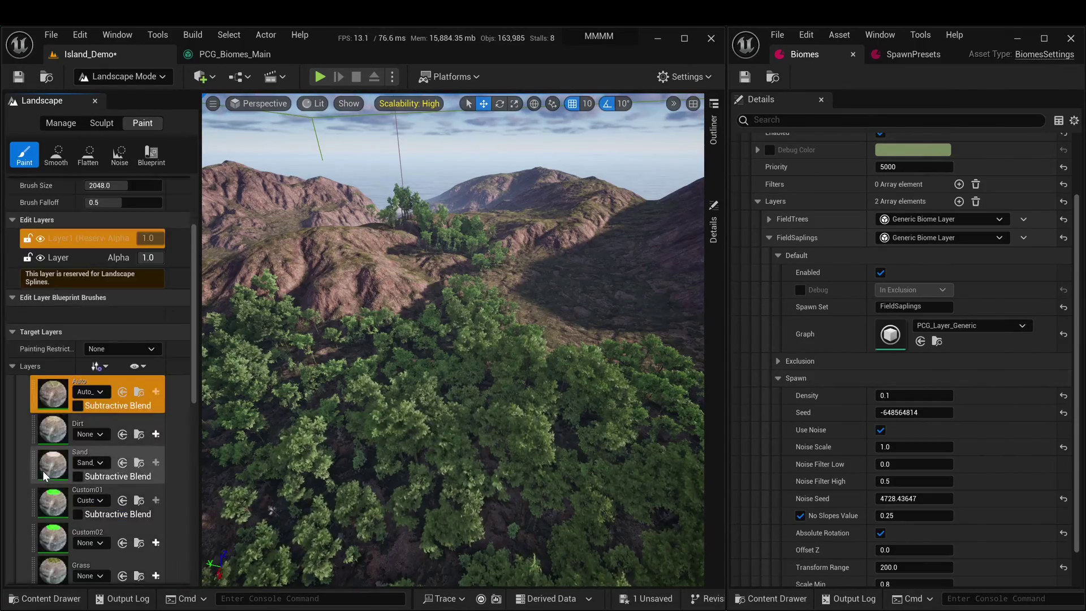
scroll(44, 476, "down", 5)
left_click(156, 406)
left_click(585, 451)
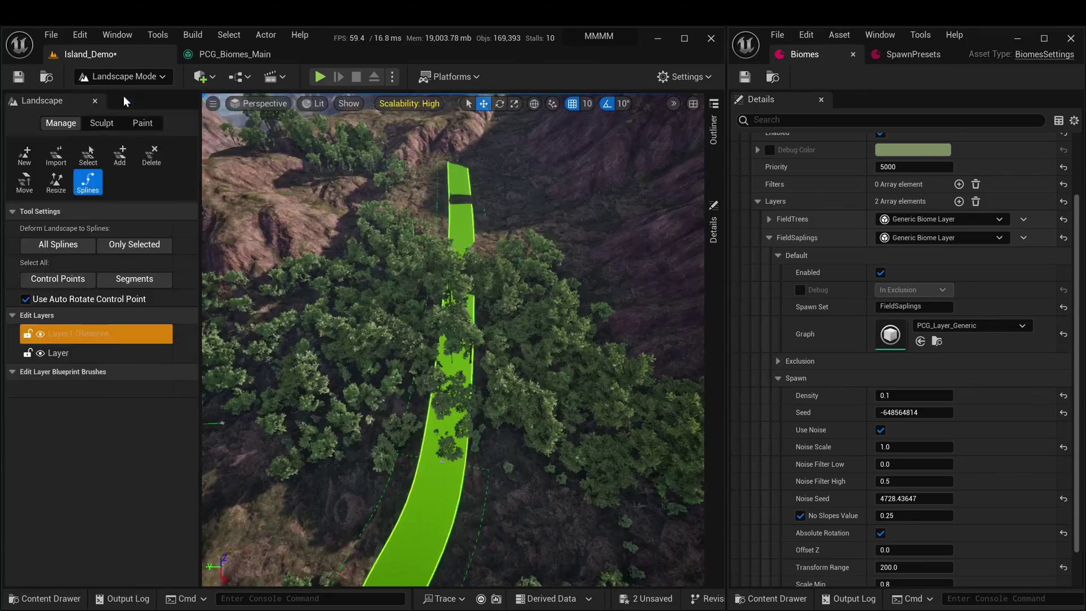
Step: Select all control points of the landscape spline and set their layer name to Dirt
left_click(65, 282)
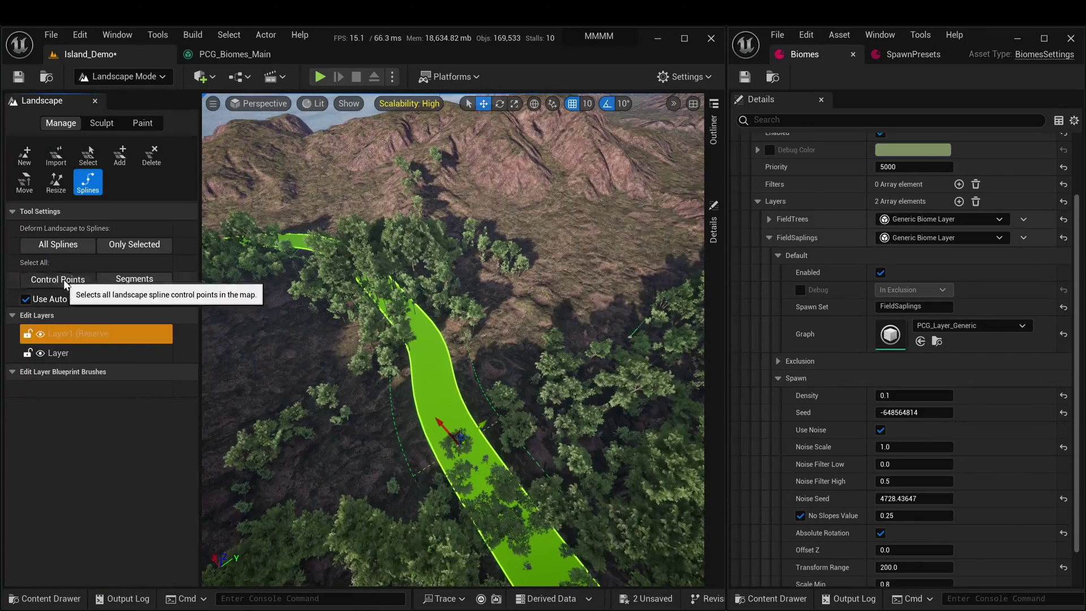
left_click(58, 278)
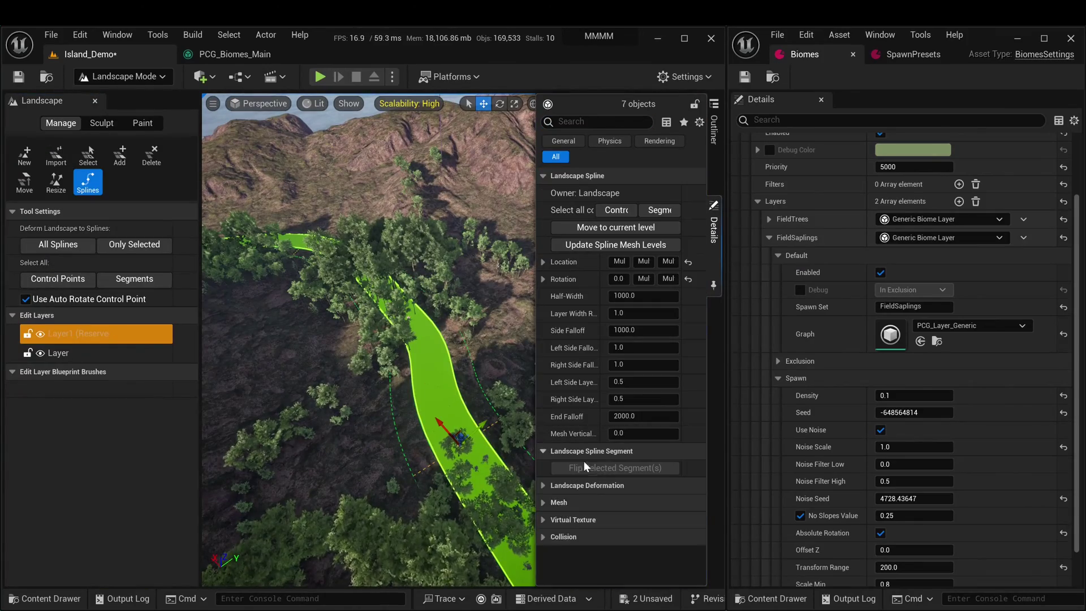
left_click(642, 502)
type("Dirt")
key("Return")
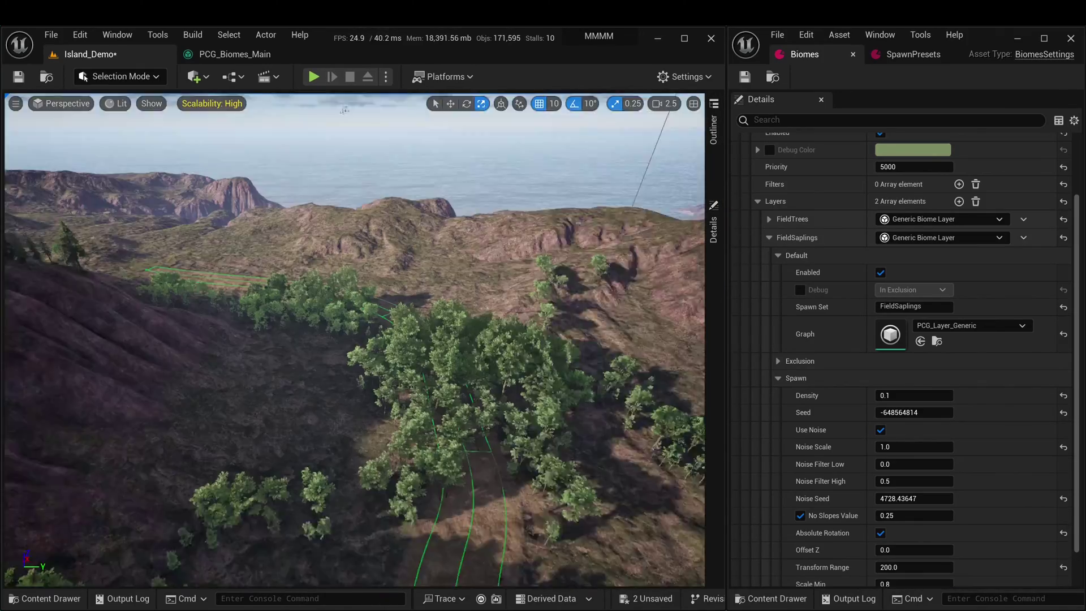
Step: Examine the aspens standing along the dirt spline path
key("w")
mouse_move(354, 317)
right_mouse_down()
mouse_move(362, 419)
mouse_move(355, 317)
right_mouse_up()
scroll(354, 339, "down", 3)
right_click_drag(358, 445, 358, 441)
key("s")
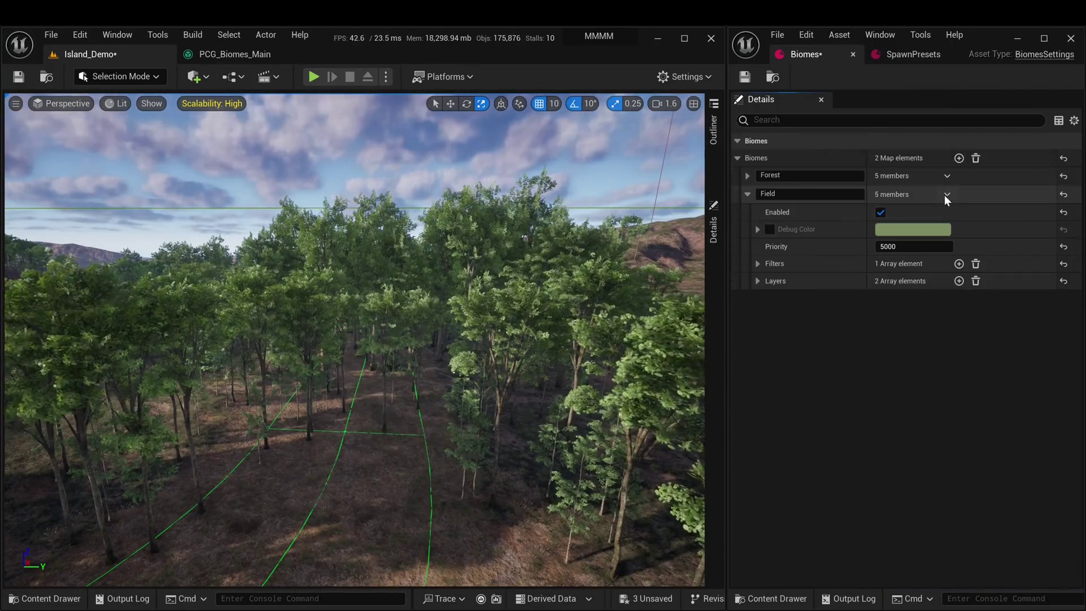
Step: Add a biome named Road and give it a Filter by Landscape Layer
left_click(959, 158)
left_click(746, 298)
key("Return")
left_click(959, 368)
left_click(923, 385)
left_click(933, 445)
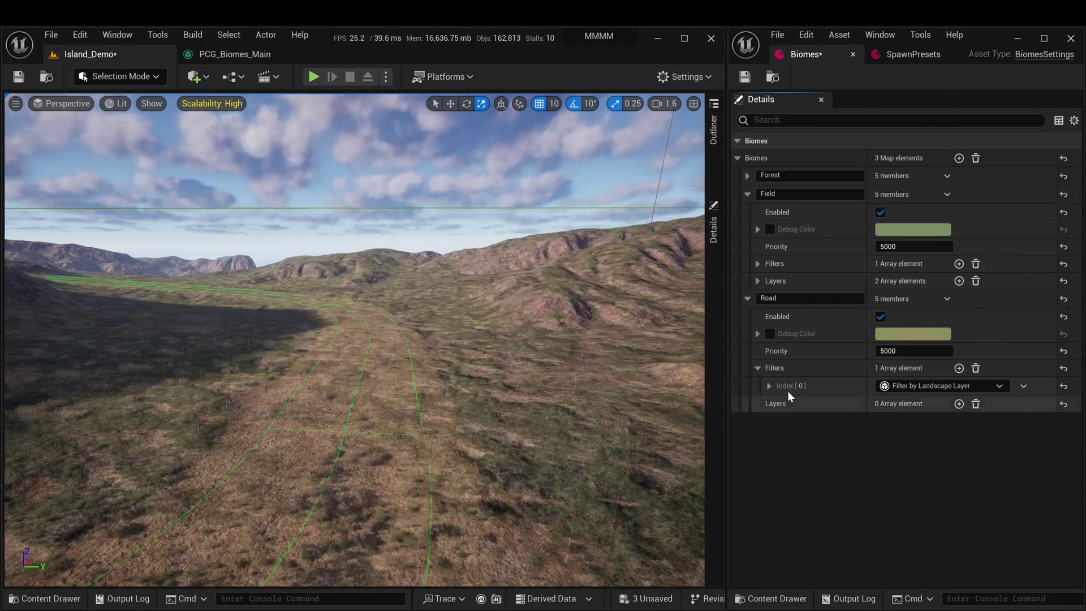
Step: Set the Road filter's layer name to Dirt and the Road biome's priority to -1000
left_click(769, 385)
left_click(908, 403)
type("Dirt")
key("Return")
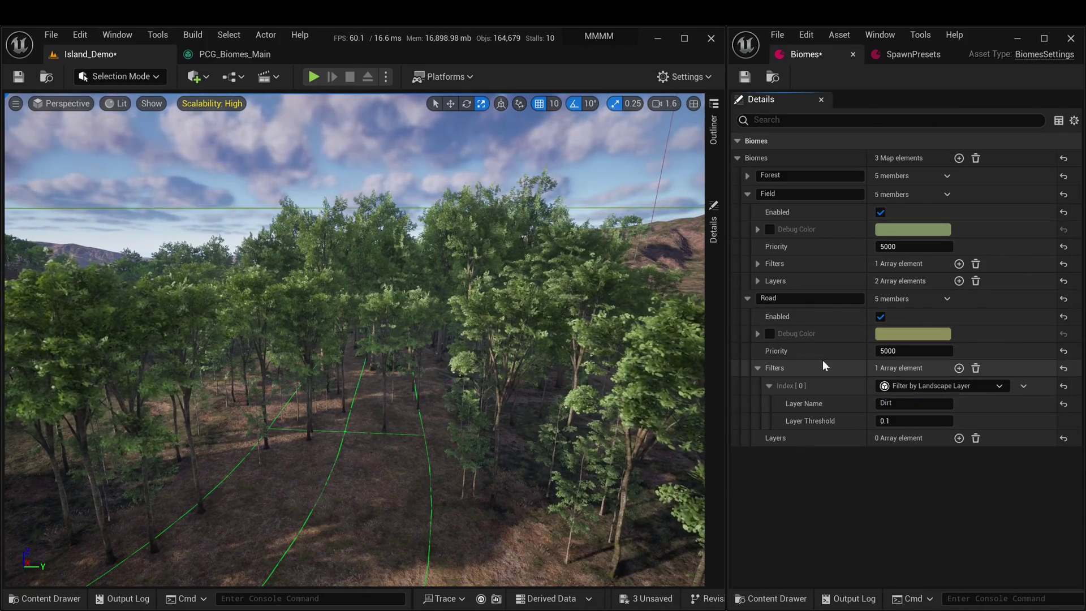
left_click(907, 351)
type("1")
key("BackSpace")
type("-1")
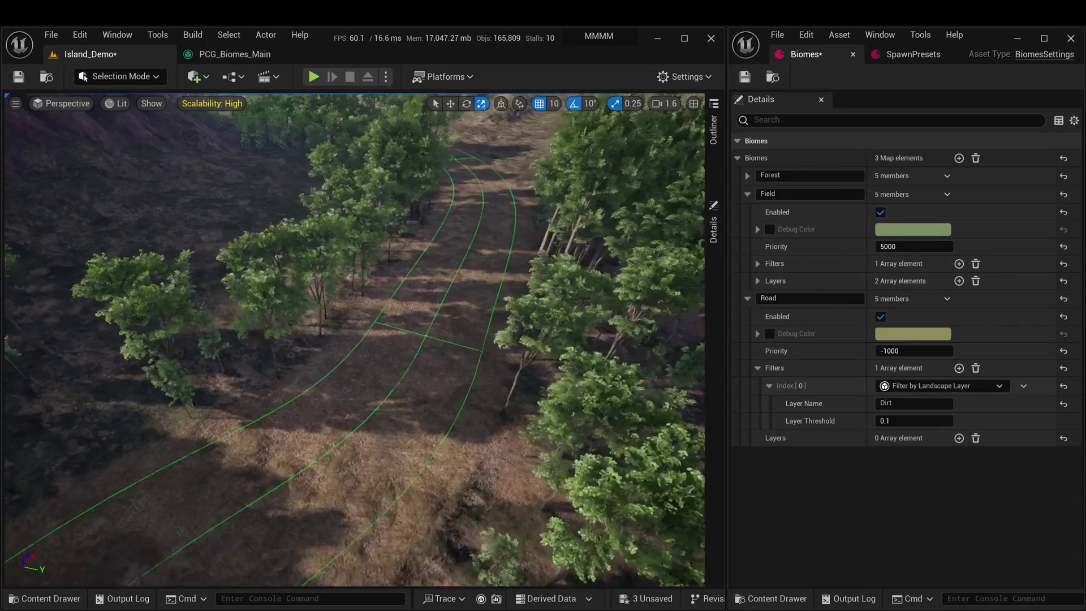
Step: Preview the Road and Field areas in debug colors, make Field's color a stronger green (B7FE78), and turn both debug colors off
left_click(770, 334)
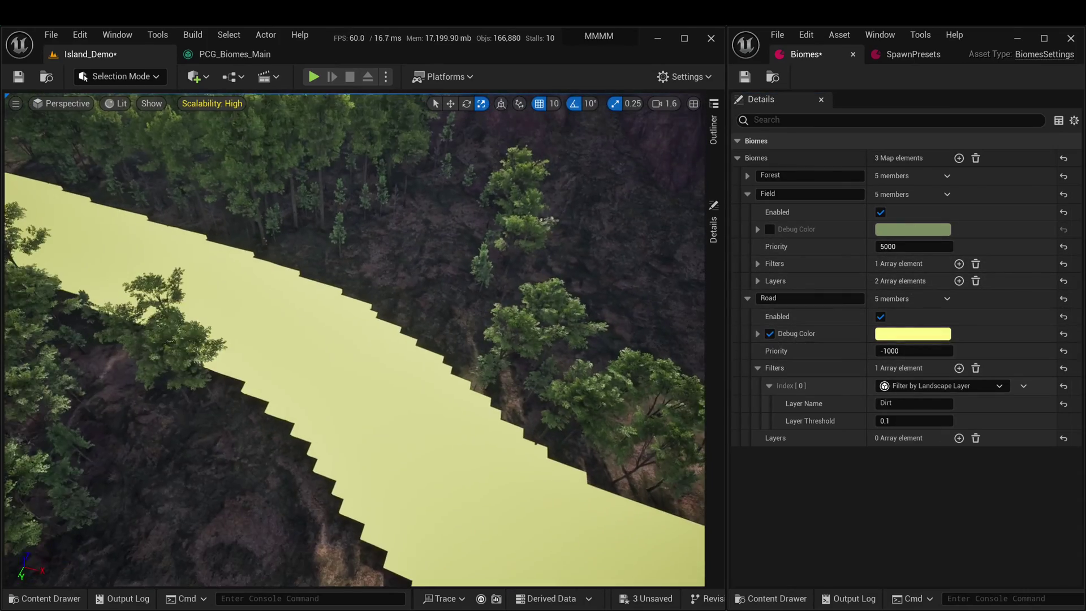
left_click(769, 229)
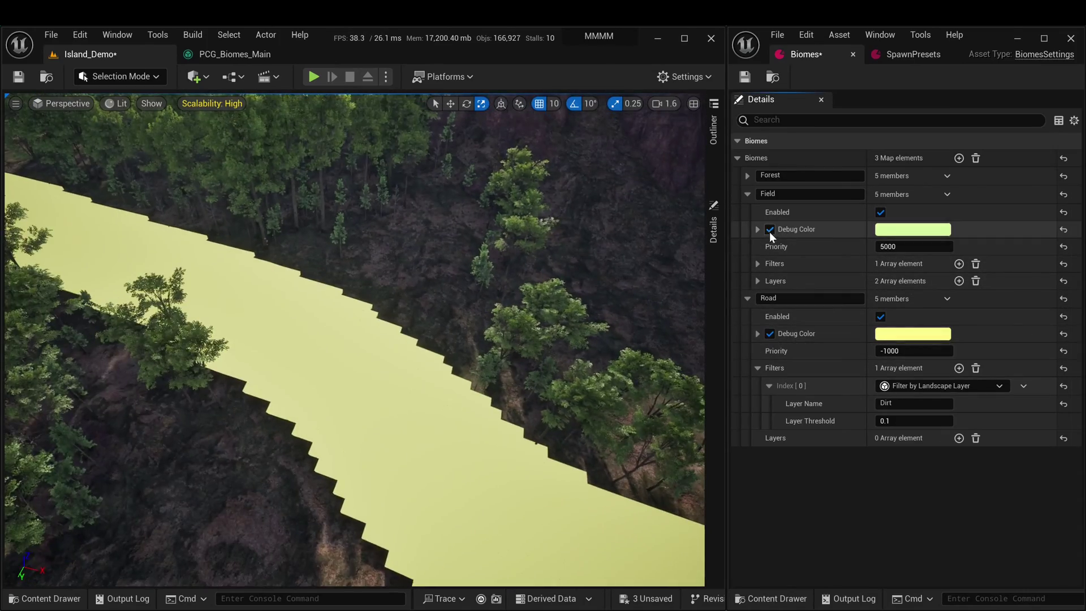
left_click(905, 229)
left_click(700, 394)
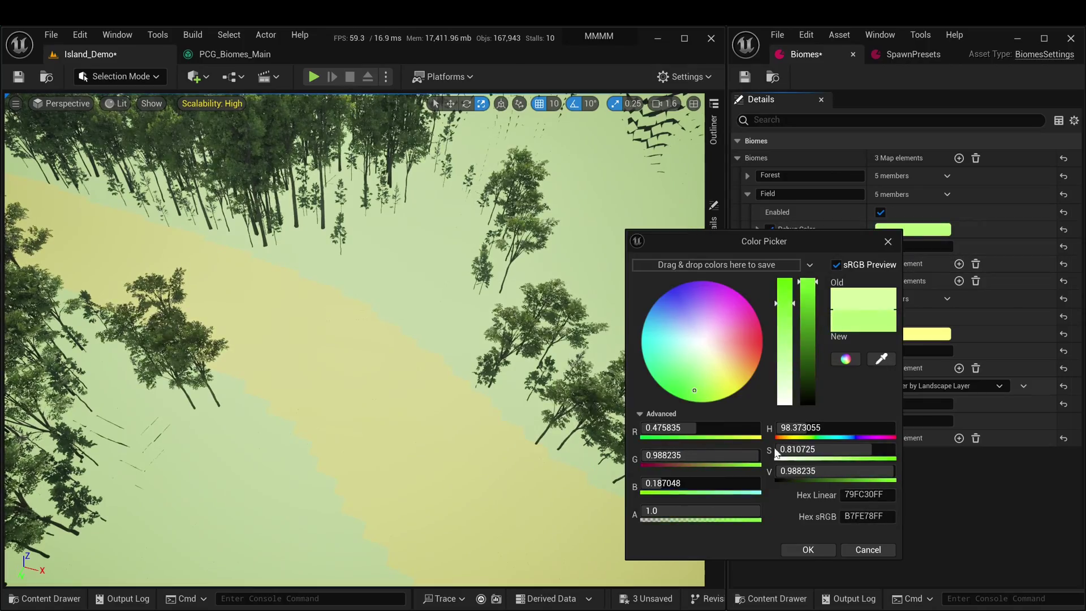
left_click(809, 549)
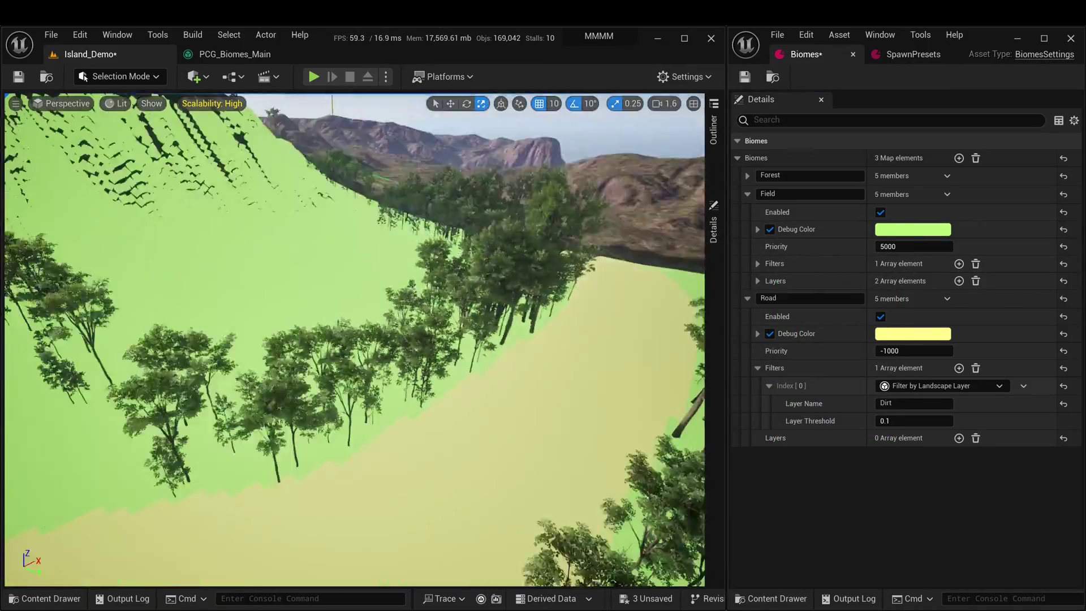
left_click(770, 229)
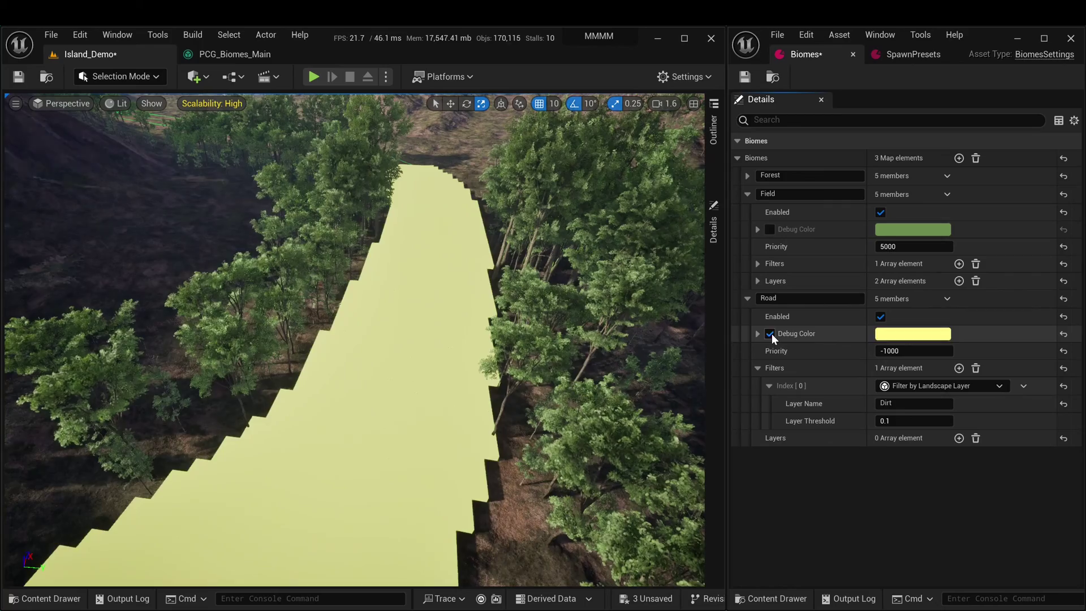
left_click(769, 334)
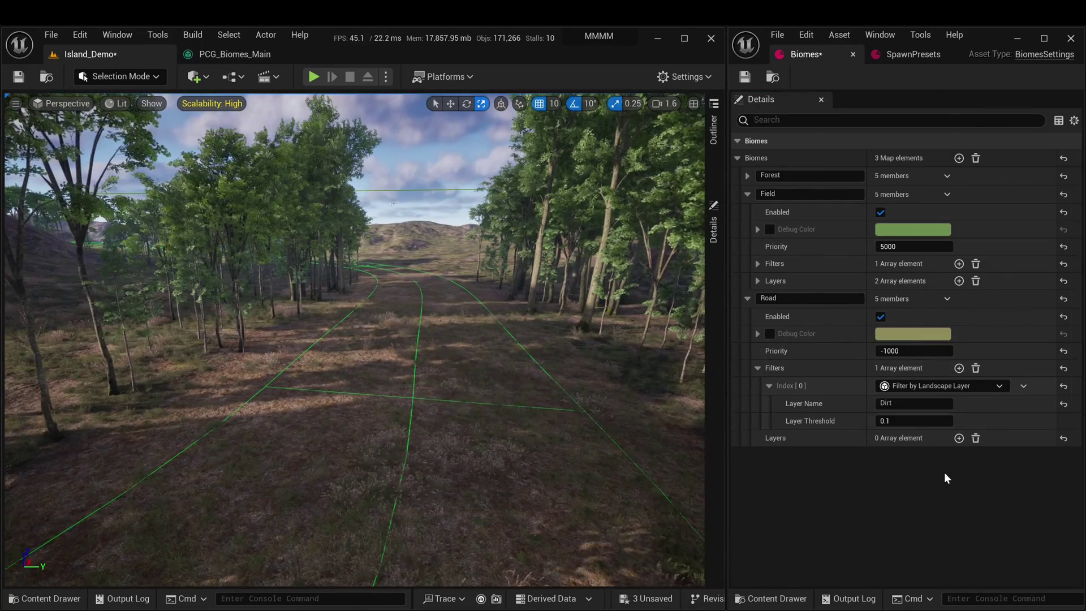
Step: Add an Edge Biome Layer to the Road biome and expand its settings
left_click(959, 438)
left_click(927, 456)
left_click(904, 501)
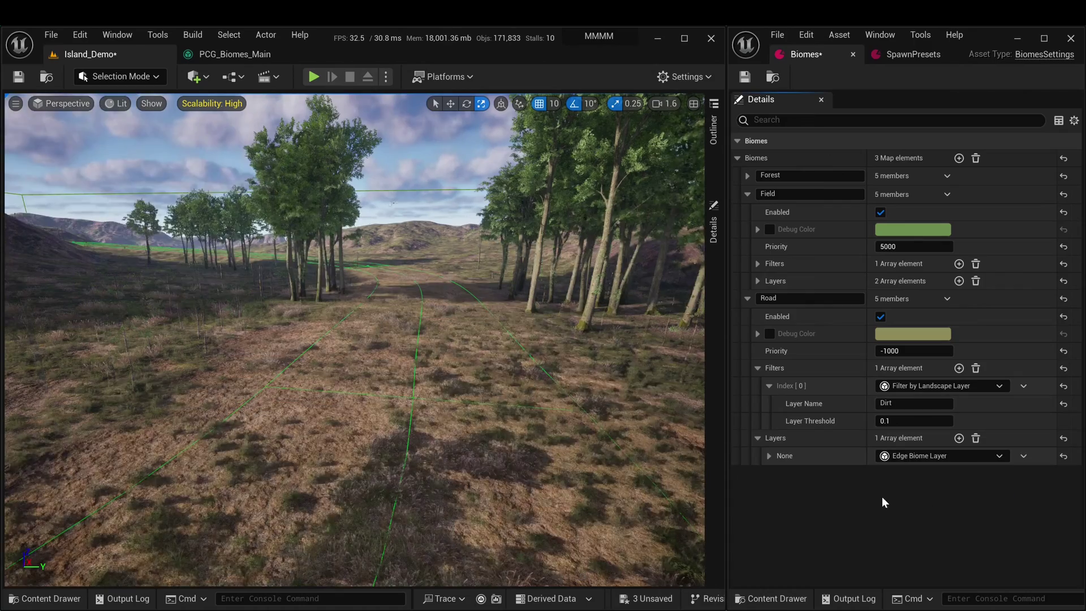
left_click(769, 456)
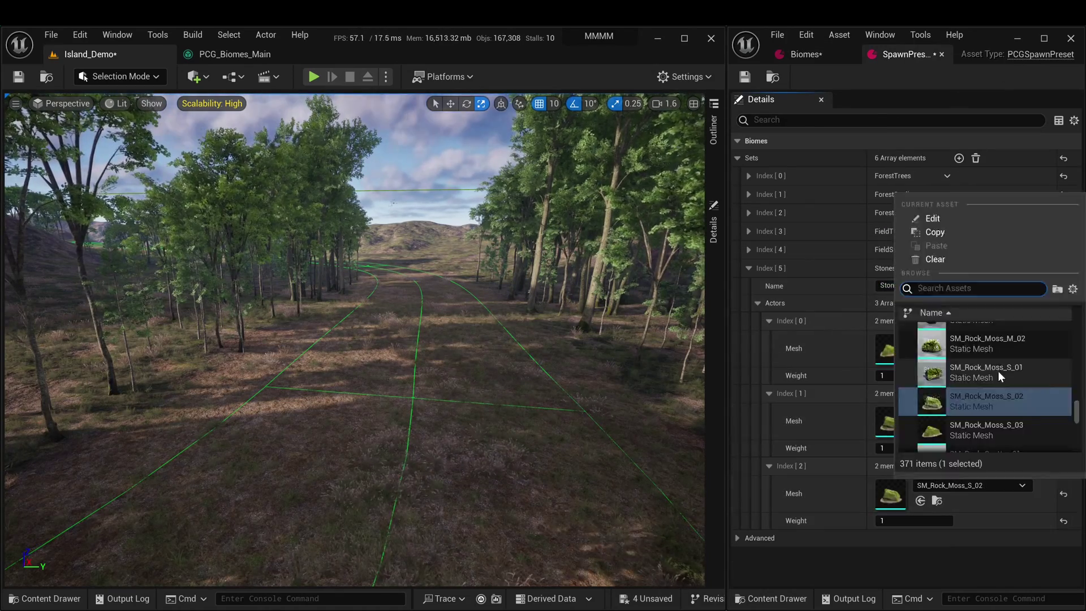
Step: Return to the Biomes settings and give the Road edge layer the Stones spawn set and the PCG_Layer_BiomeEdge graph
left_click(806, 53)
scroll(853, 483, "down", 5)
left_click(909, 317)
type("Stones")
left_click(997, 337)
type("Edge")
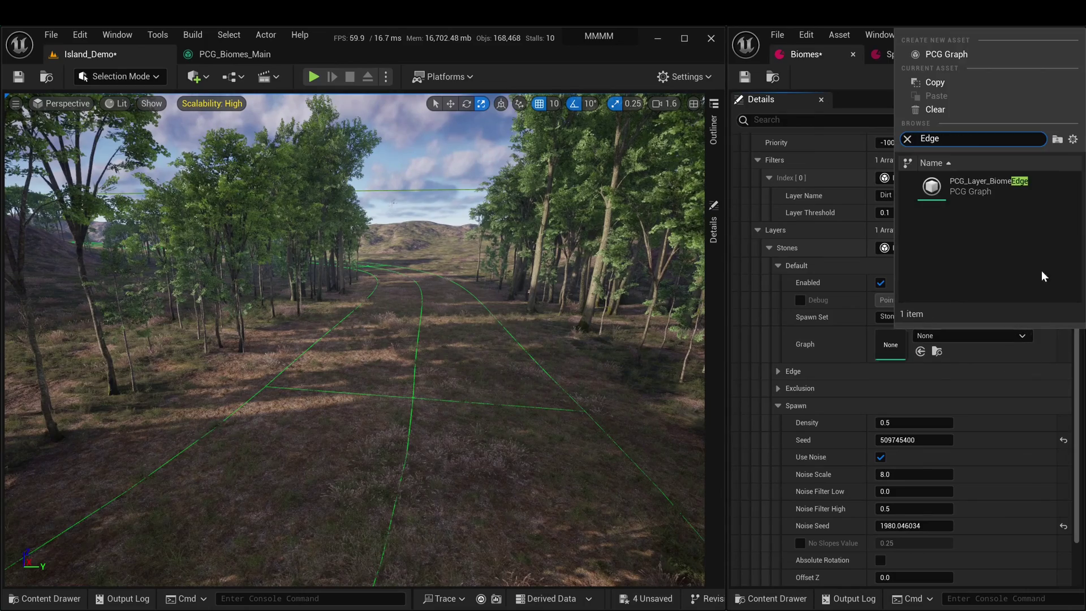
left_click(978, 187)
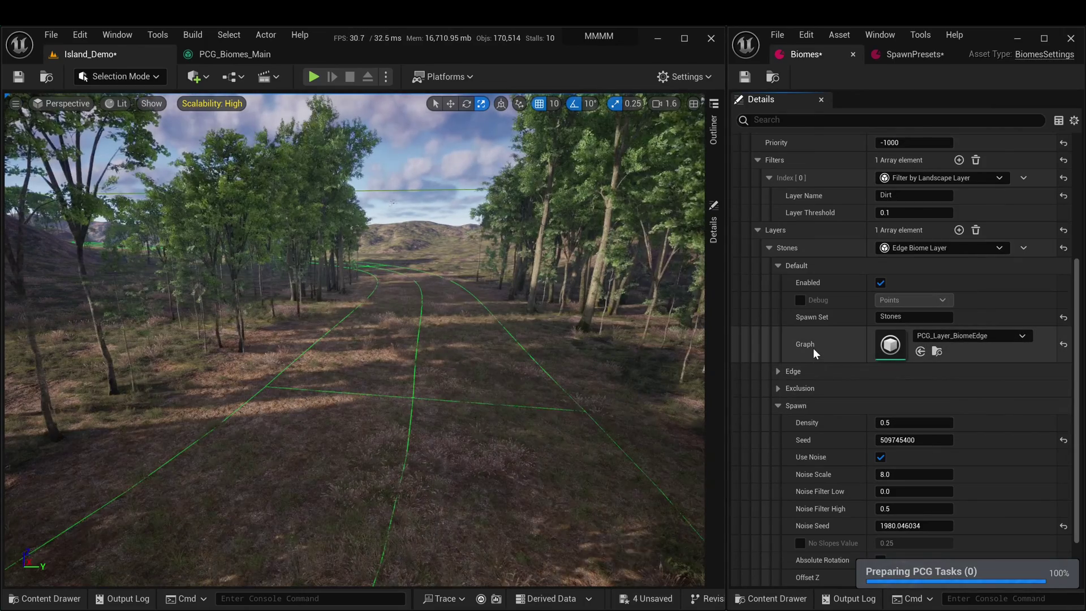
Step: Set the Stones layer's edge distance to 500
left_click(790, 369)
left_click(919, 406)
type("300")
type("500")
key("Return")
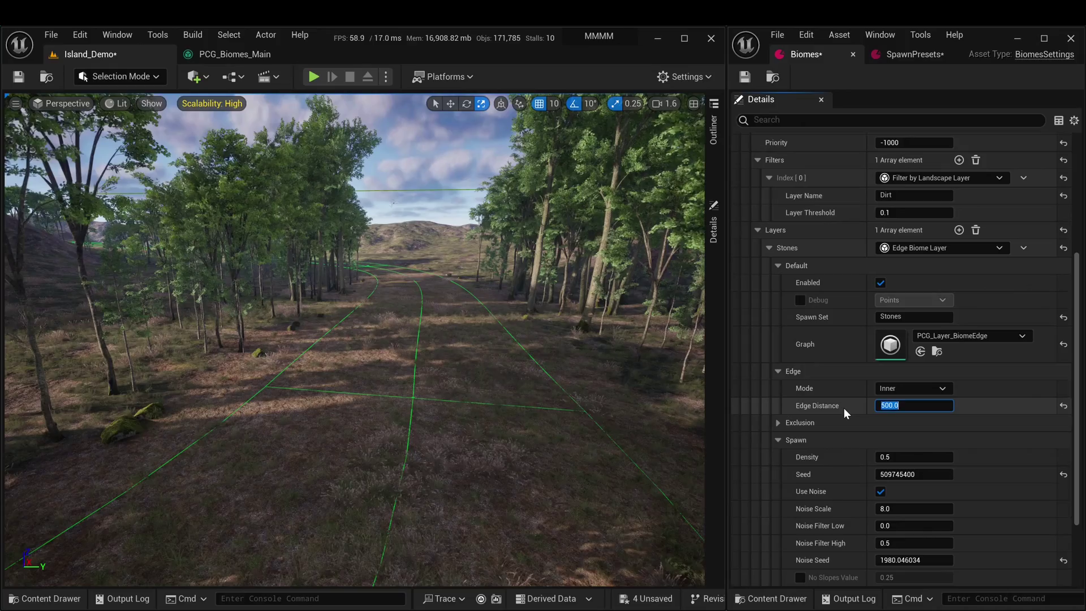
Step: Set the Stones layer's noise scale to 12 and its Noise Filter High to 0.8
mouse_move(509, 350)
right_mouse_down()
mouse_move(395, 430)
mouse_move(487, 407)
mouse_move(543, 362)
mouse_move(441, 413)
mouse_move(543, 396)
mouse_move(526, 351)
right_mouse_up()
key("w")
scroll(543, 396, "down", 1)
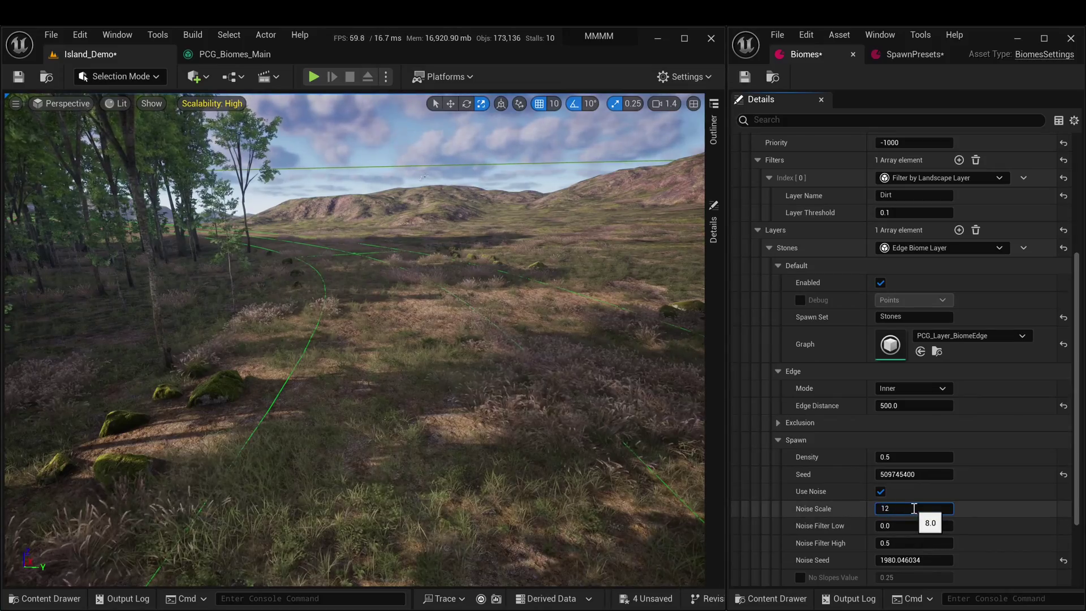
left_click(914, 509)
type("12")
left_click(906, 543)
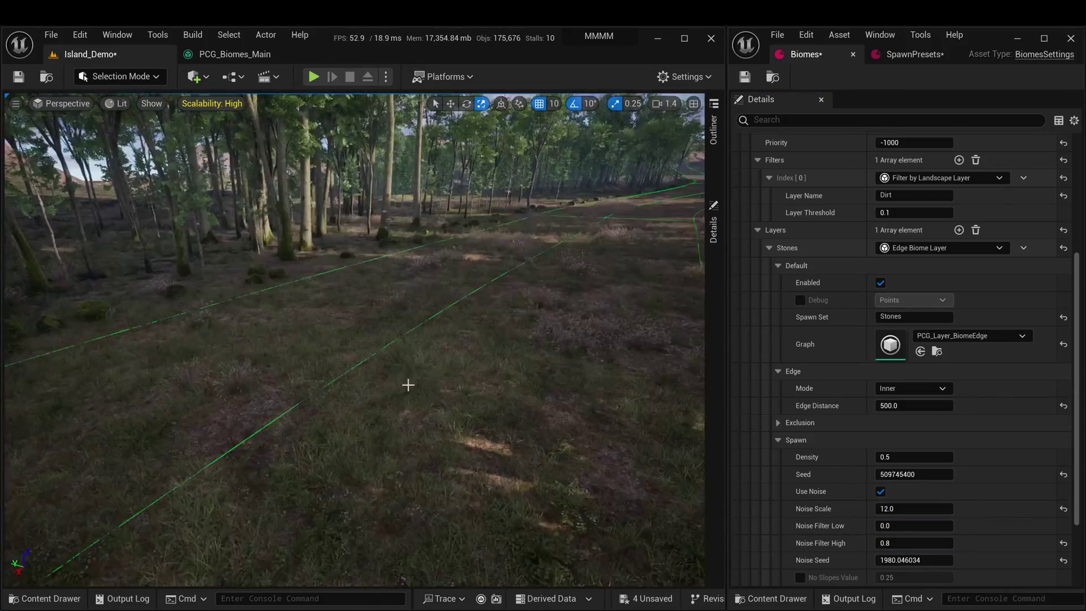
right_click(351, 395)
key("Escape")
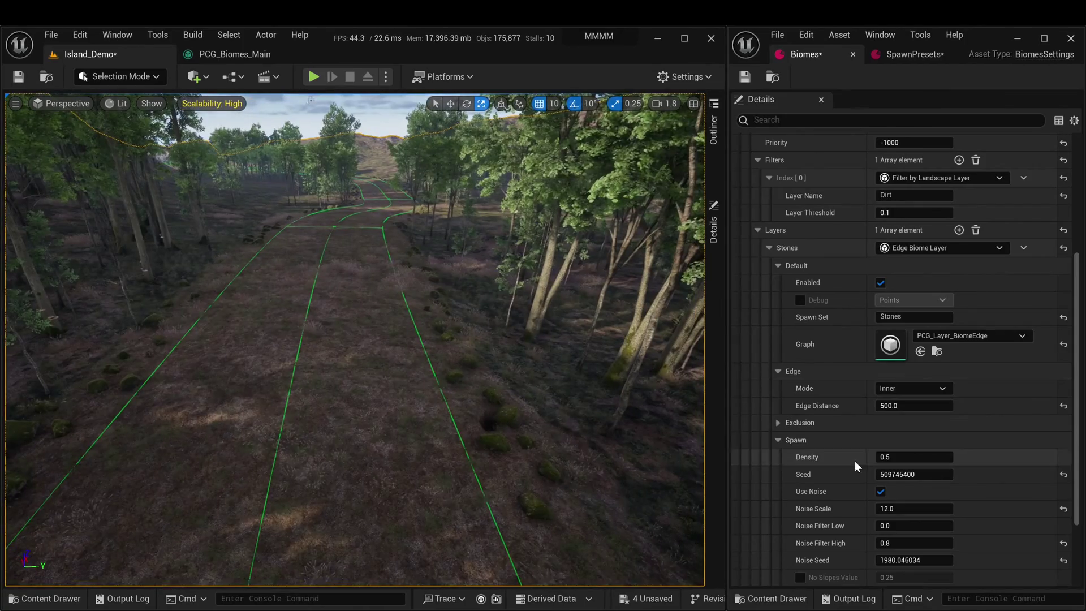
Step: Turn off noise for the Stones layer and set its edge distance to 1000
scroll(855, 465, "down", 3)
left_click(881, 368)
left_click(911, 404)
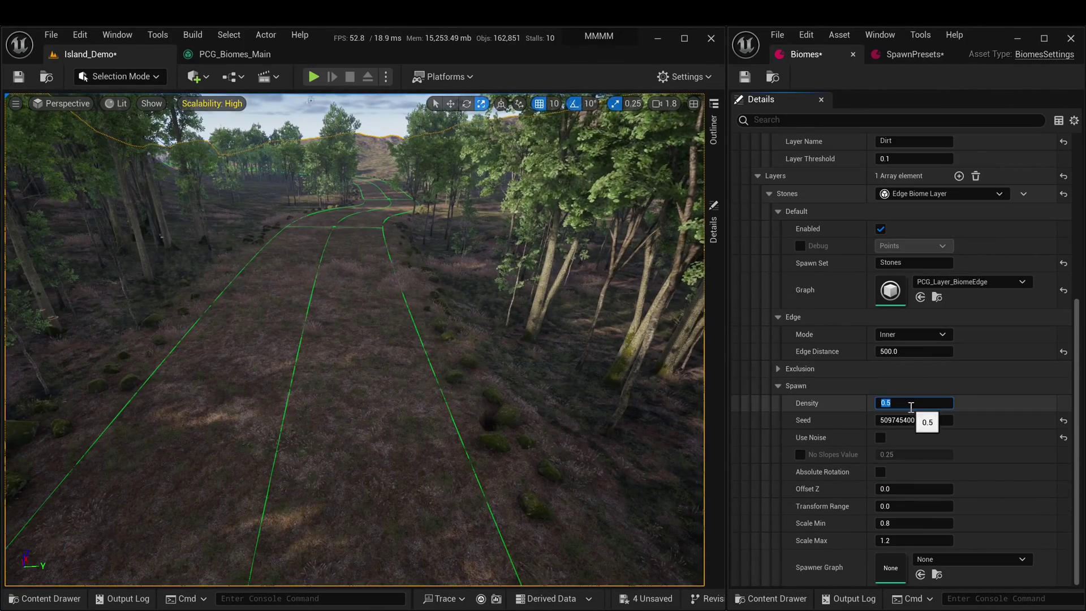
left_click(909, 352)
key("Return")
Step: Set the Stones layer's density to 1 and its transform range to 200
left_click(910, 403)
type("1")
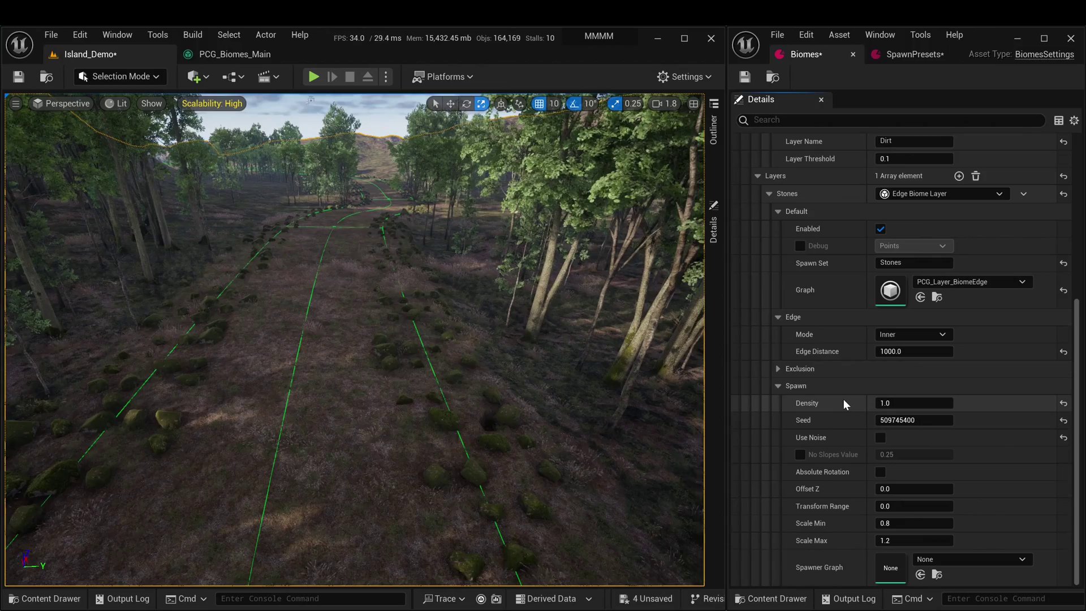
key("Return")
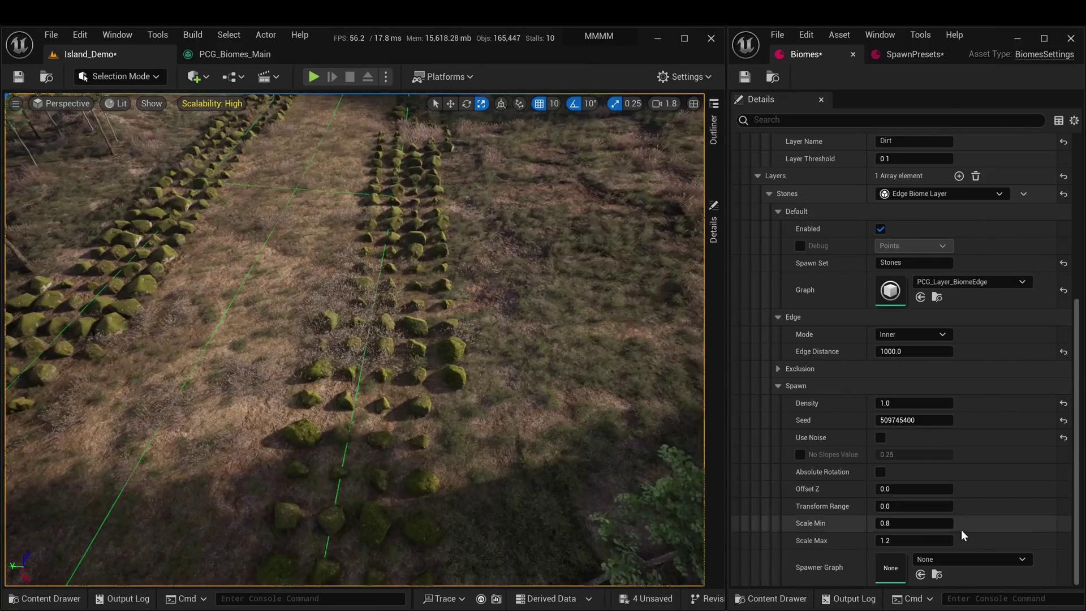
left_click(904, 506)
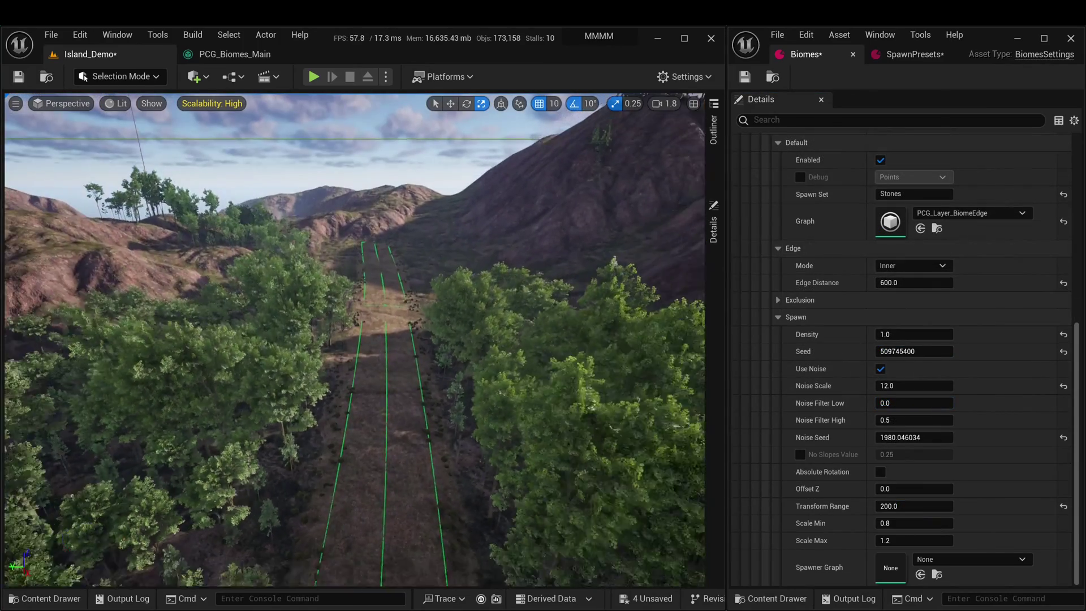
Step: Examine how the stones and trees are distributed along the dirt path, from above and at ground level
key("s")
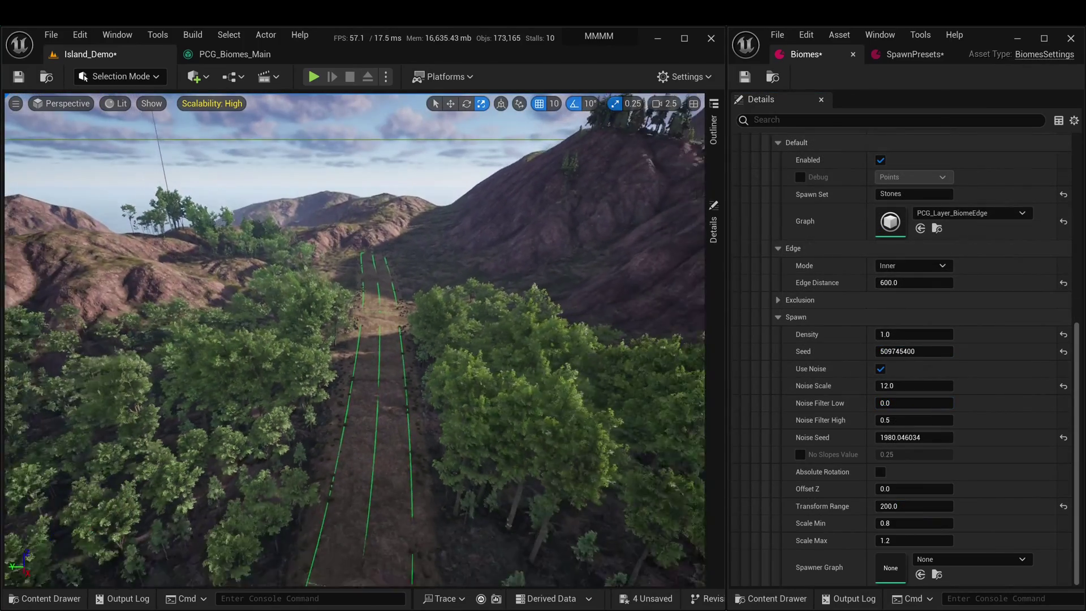
scroll(354, 339, "up", 3)
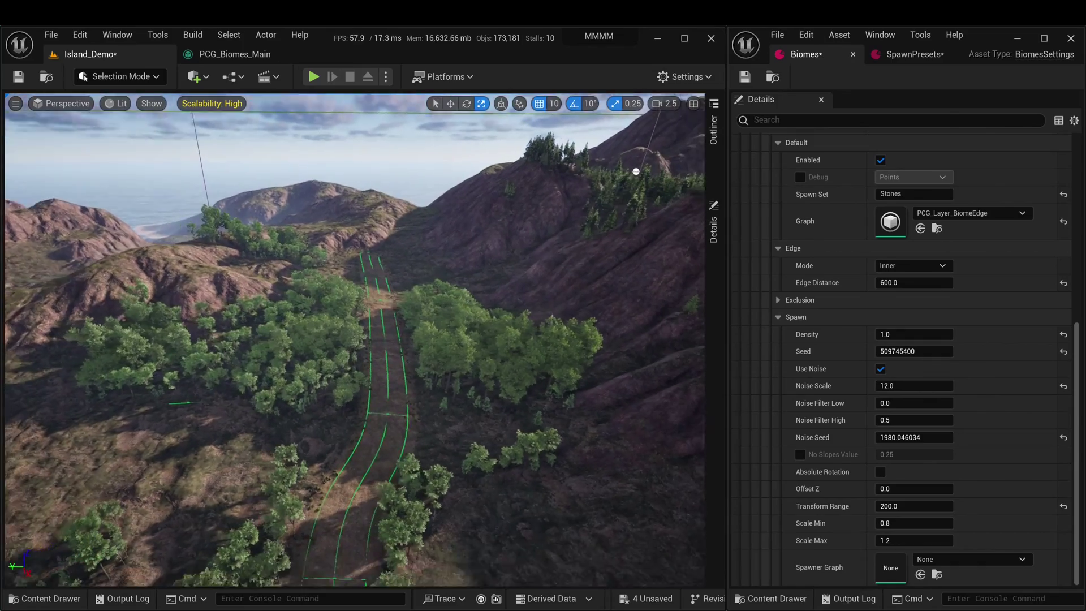
right_click_drag(355, 339, 379, 368)
key("a")
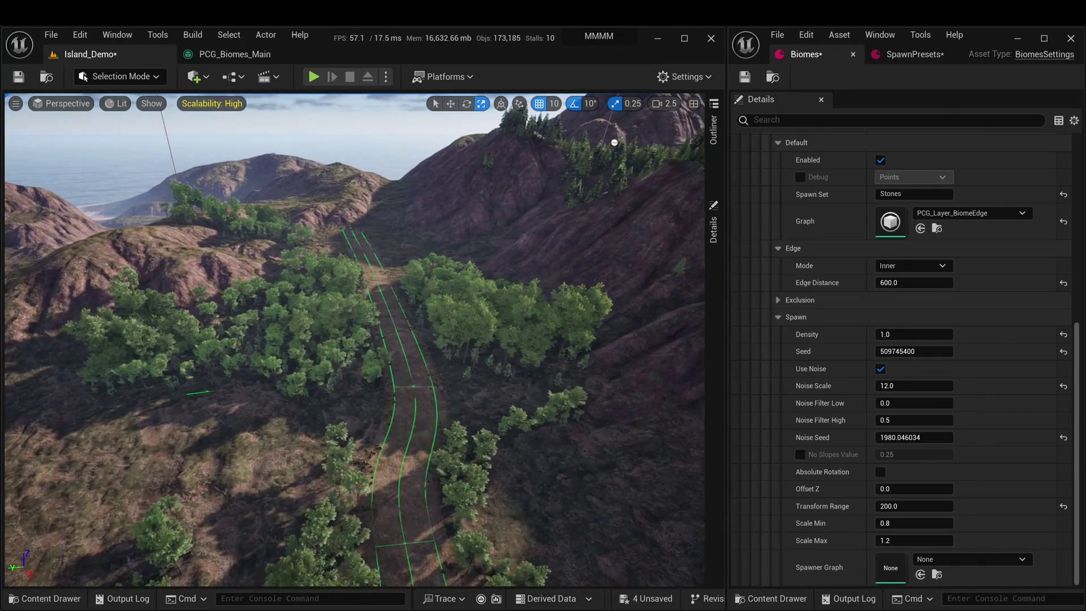
key("s")
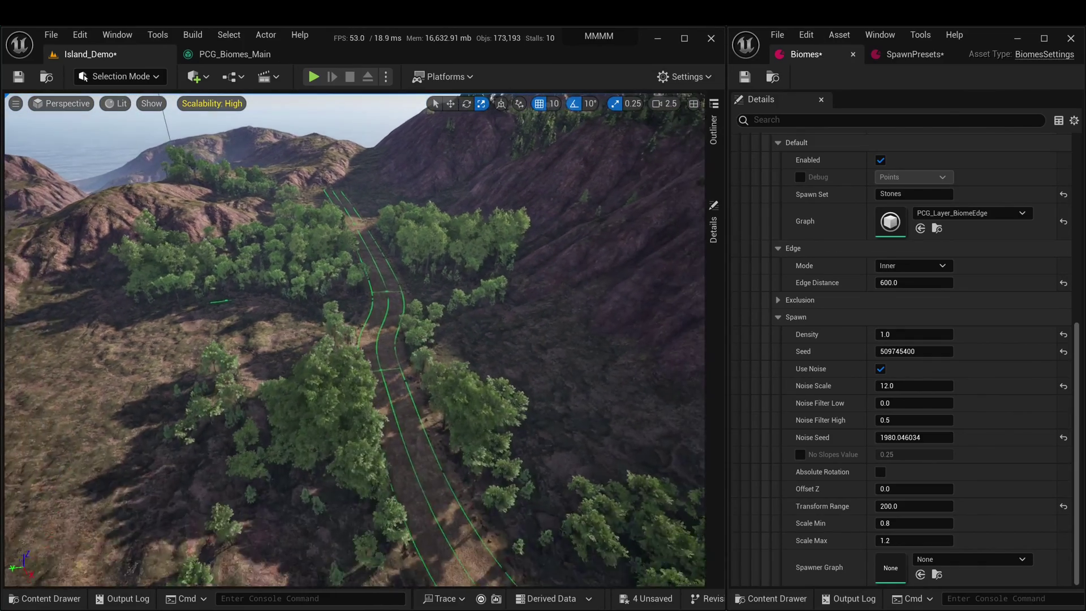
key("w")
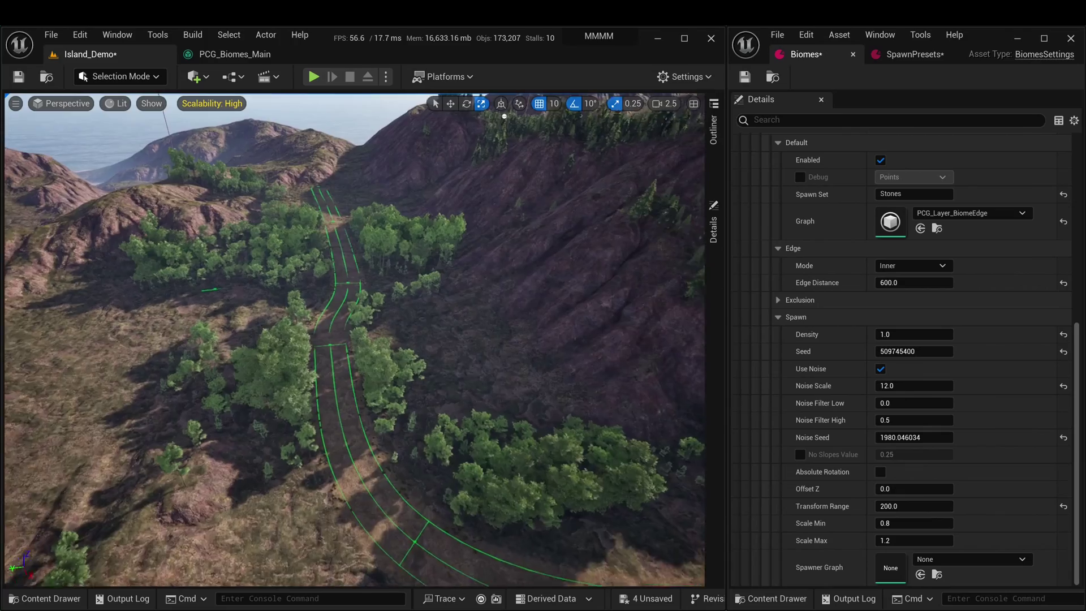
key("w")
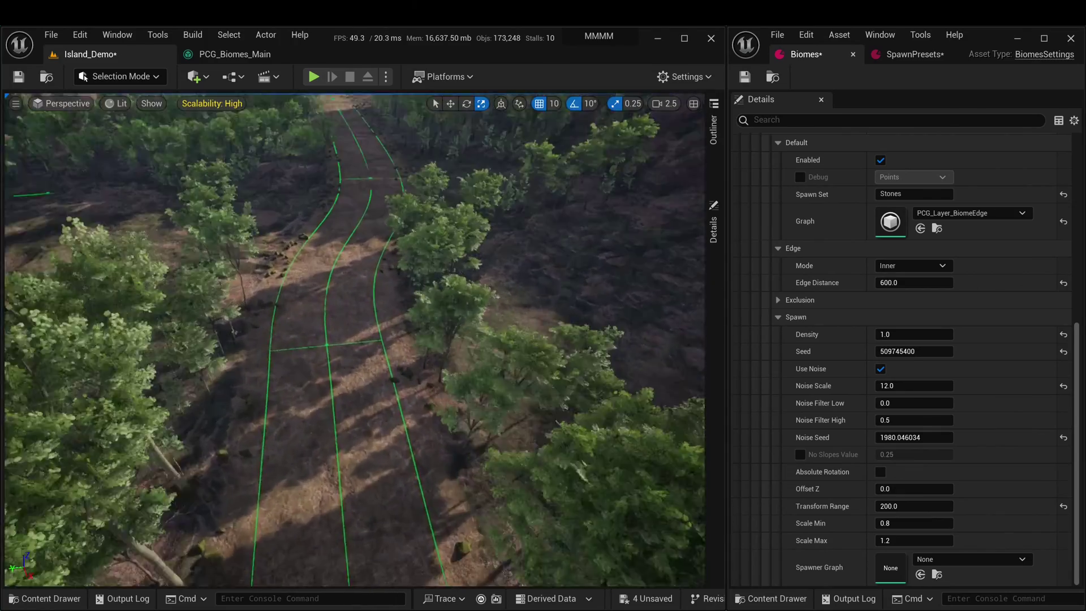
key("w")
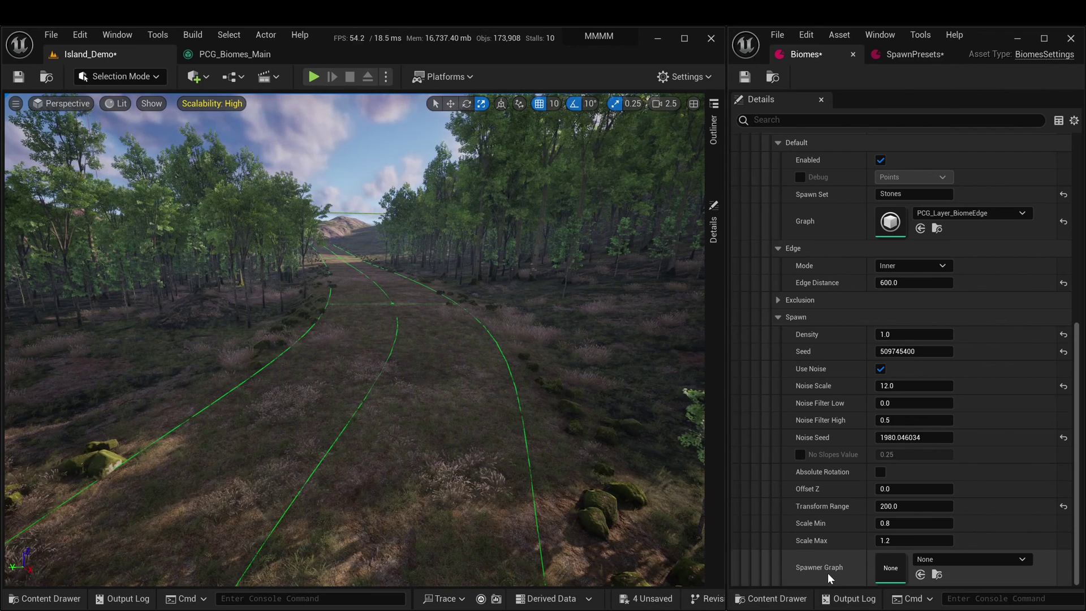
Step: Assign PCG_Spawn_Default as the Stones layer's spawner graph
left_click(979, 558)
type("S")
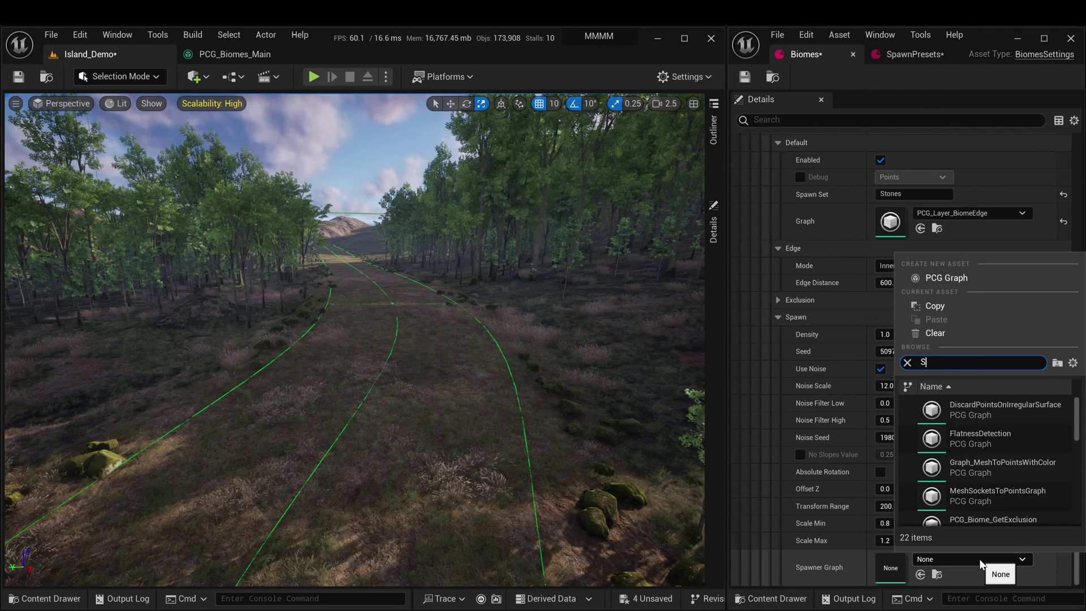
type("pawn")
left_click(1006, 430)
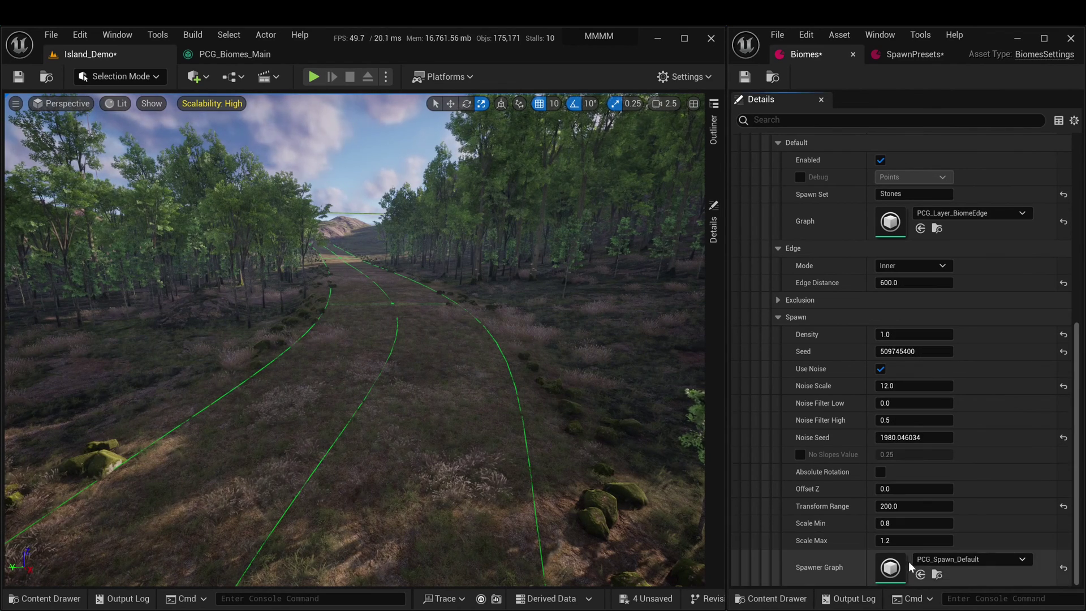
Step: Open the PCG_Spawn_Default graph and examine the Static Mesh Spawner's Template Descriptor settings
double_click(891, 568)
left_click(297, 277)
scroll(586, 220, "down", 2)
scroll(581, 361, "up", 2)
left_click(527, 263)
scroll(575, 279, "down", 3)
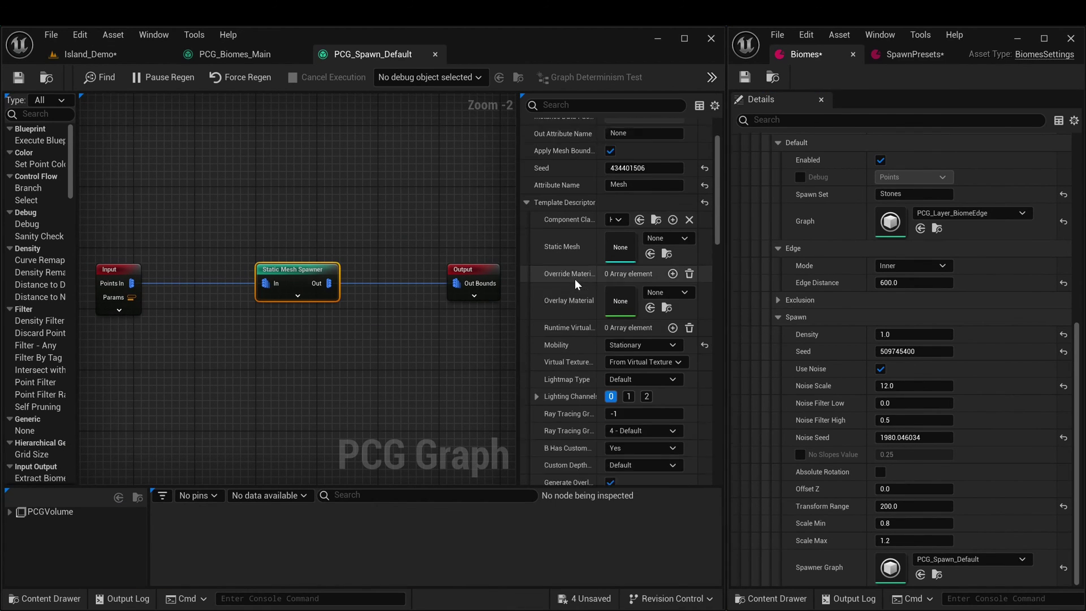
left_click_drag(516, 264, 427, 263)
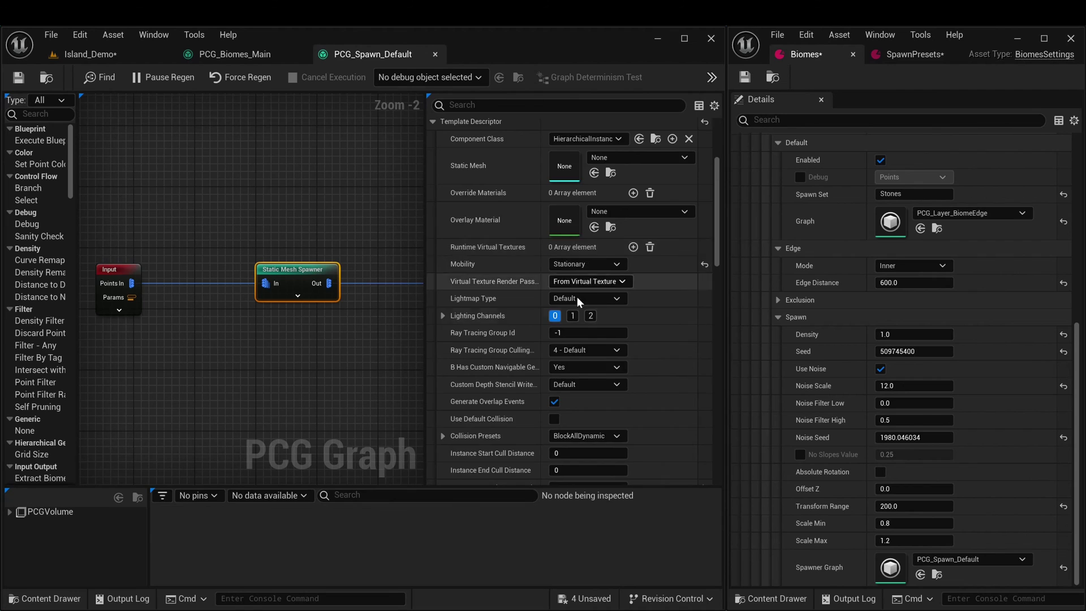
scroll(577, 297, "down", 3)
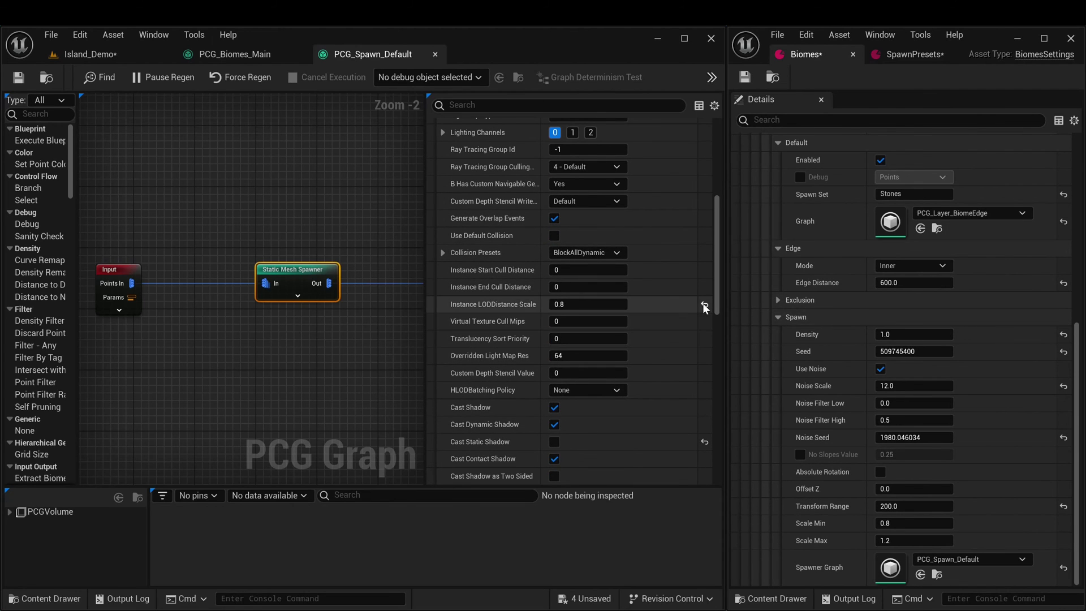
scroll(486, 296, "down", 8)
scroll(490, 308, "up", 5)
right_click_drag(327, 237, 259, 241)
scroll(261, 249, "down", 3)
Step: Copy the PCG_Spawn_Default asset into a project folder, rename the copy PCG_Spawn_CallNear and open it
left_click(48, 77)
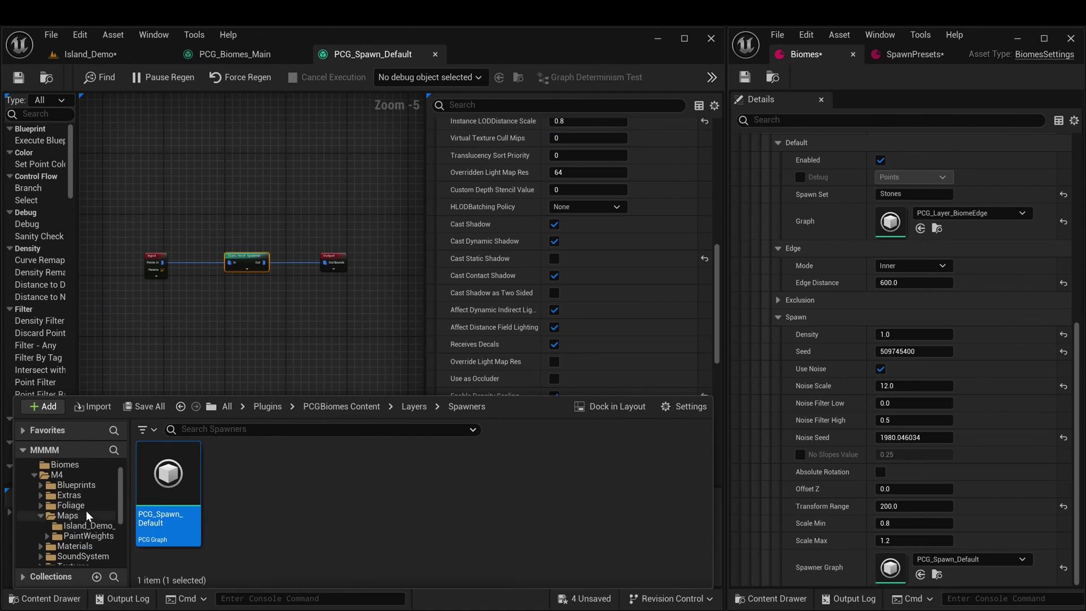
scroll(86, 510, "up", 2)
left_click(72, 486)
key("ctrl+v")
key("F2")
key("Right")
key("shift+Left")
key("shift+Left")
key("shift+Left")
key("shift+Left")
key("shift+Left")
key("shift+Left")
key("shift+Left")
type("CallNear")
key("Return")
double_click(237, 480)
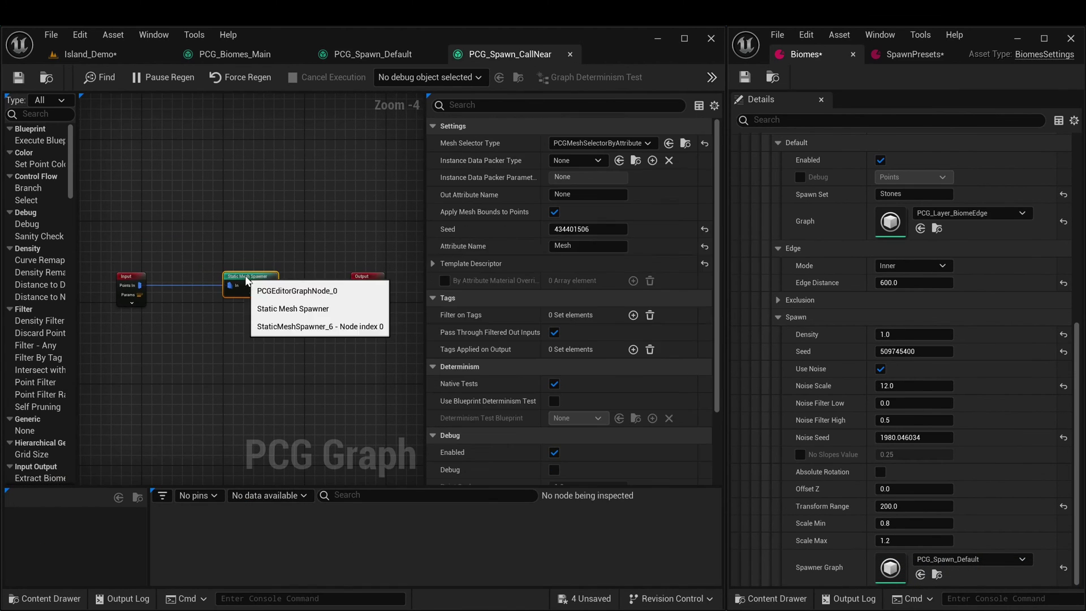
Step: Set the Static Mesh Spawner's Instance Start Cull Distance to 10000 and End Cull Distance to 20000, and return to the Island_Demo level
left_click(433, 263)
scroll(507, 343, "down", 5)
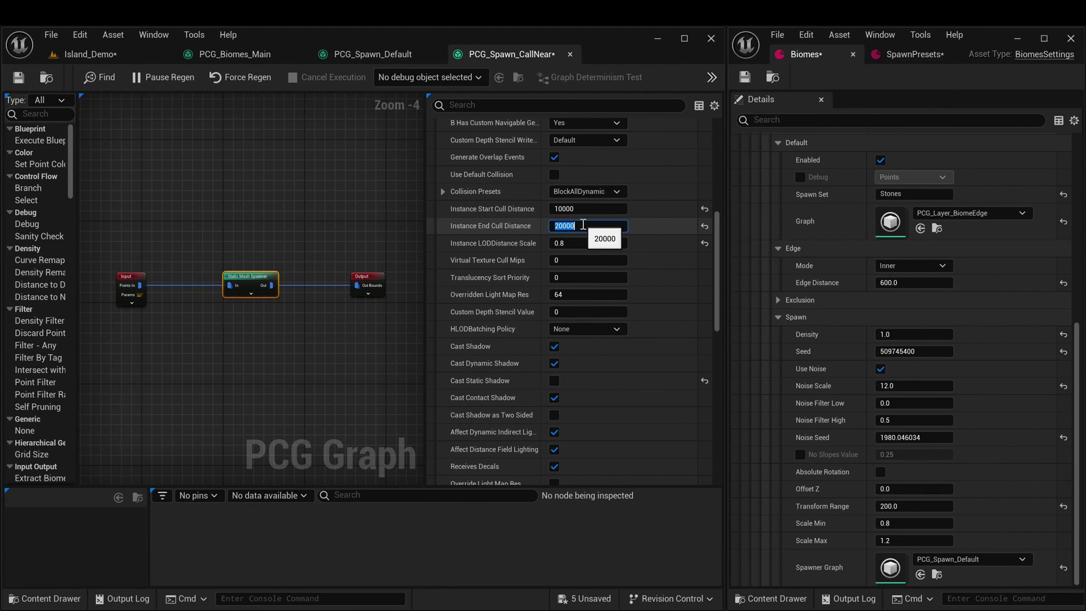
left_click(91, 54)
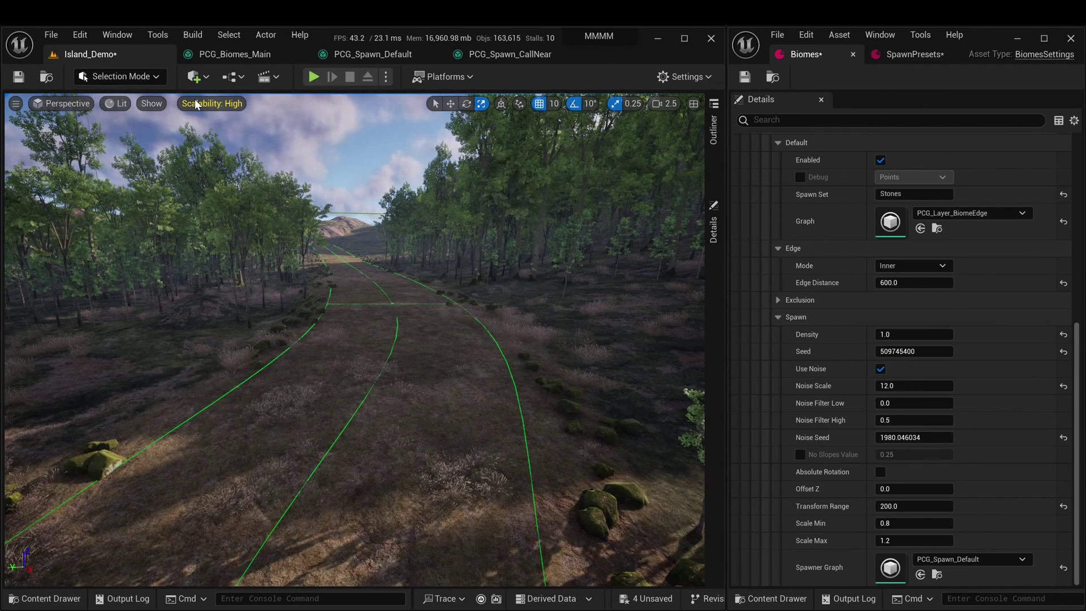
Step: Assign PCG_Spawn_CallNear as the Stones layer's spawner graph and check the stones along the path
left_click(987, 560)
type("Ca")
left_click(1022, 440)
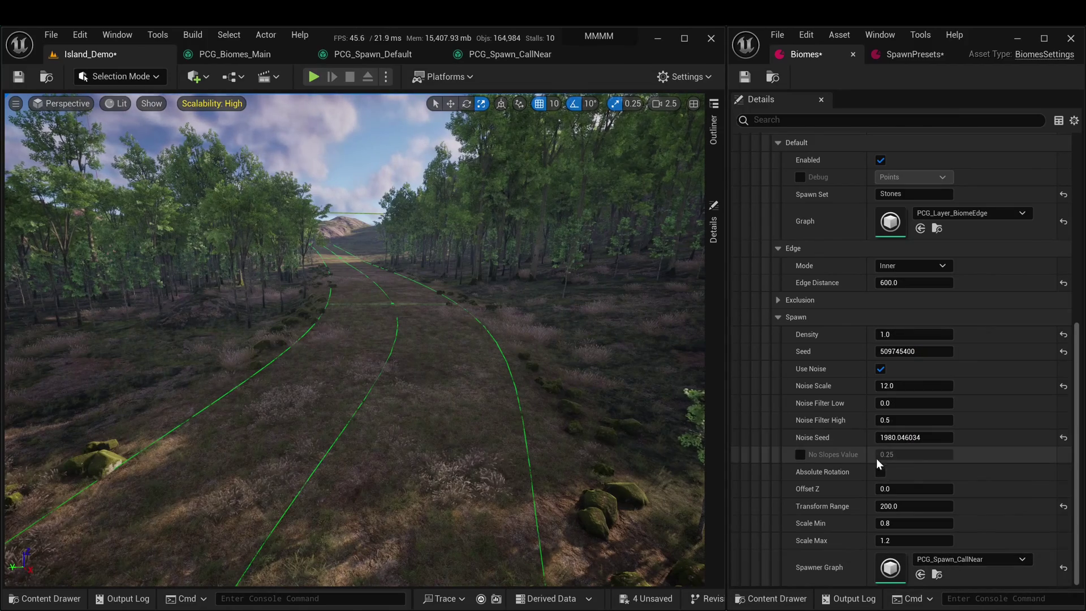
key("w")
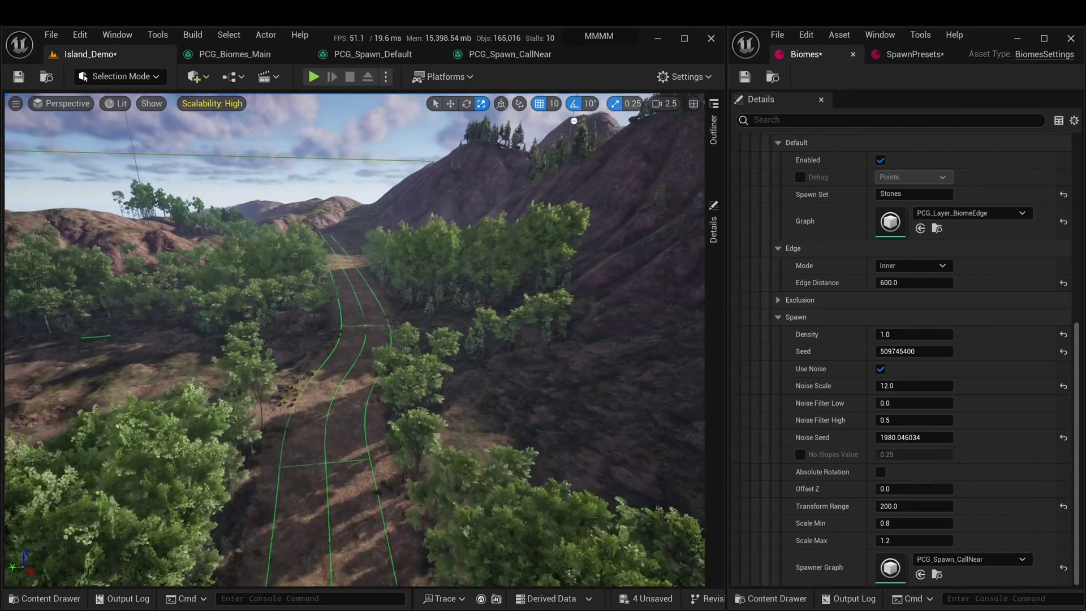